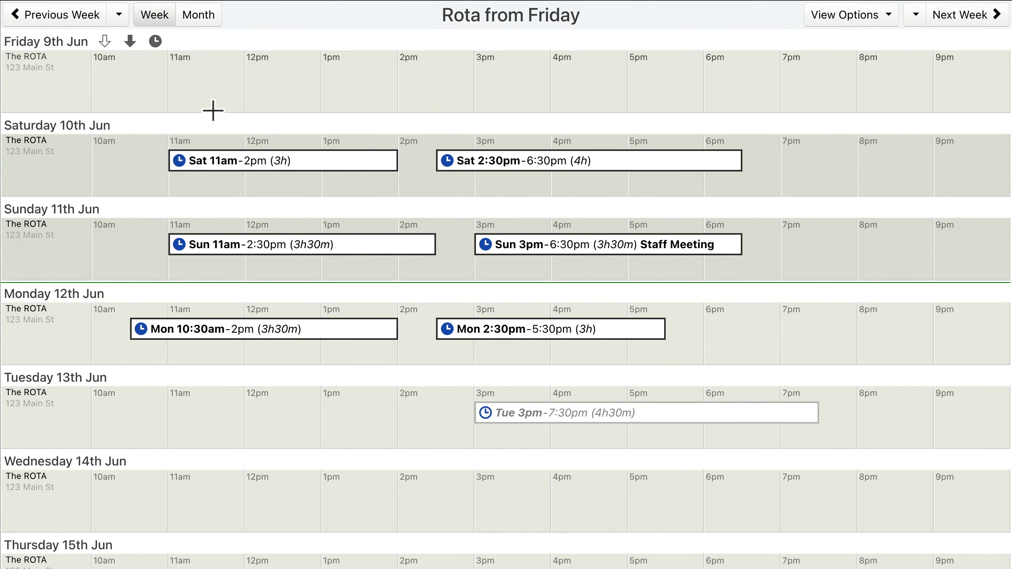
Step: Assign the second and fifth listed employees to the Saturday 10th June 11am–2pm shift
click(284, 161)
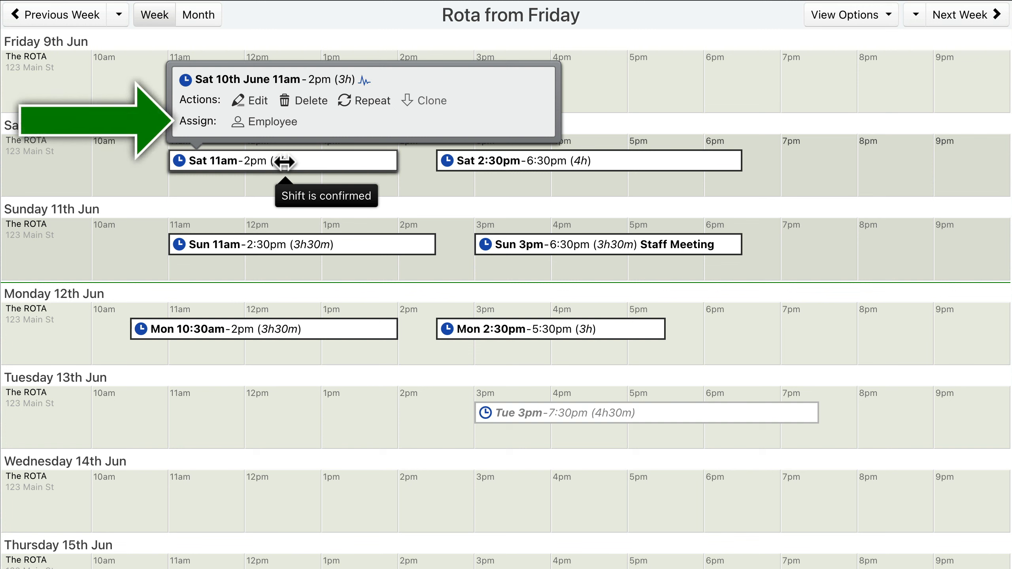
click(266, 122)
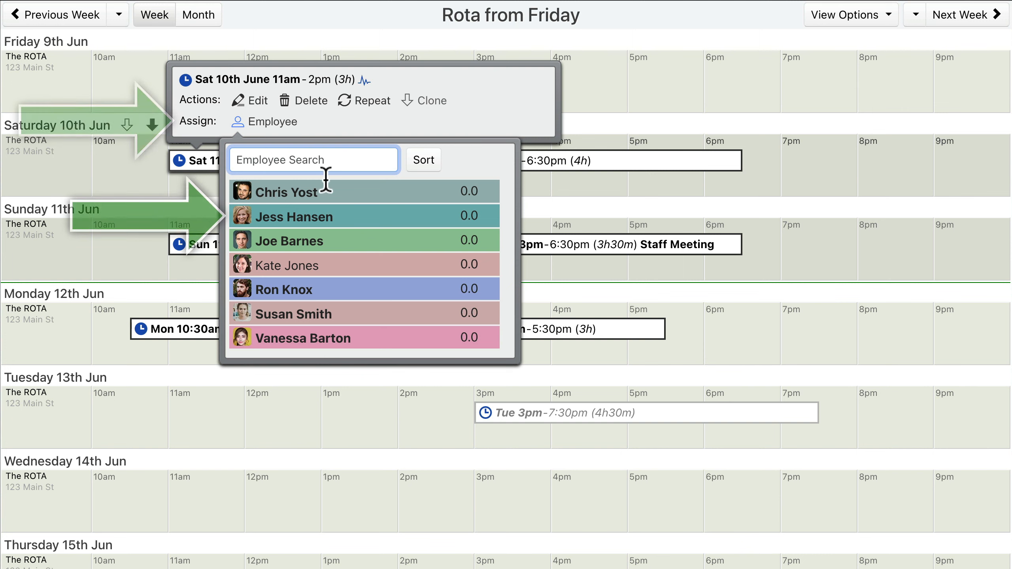
click(366, 220)
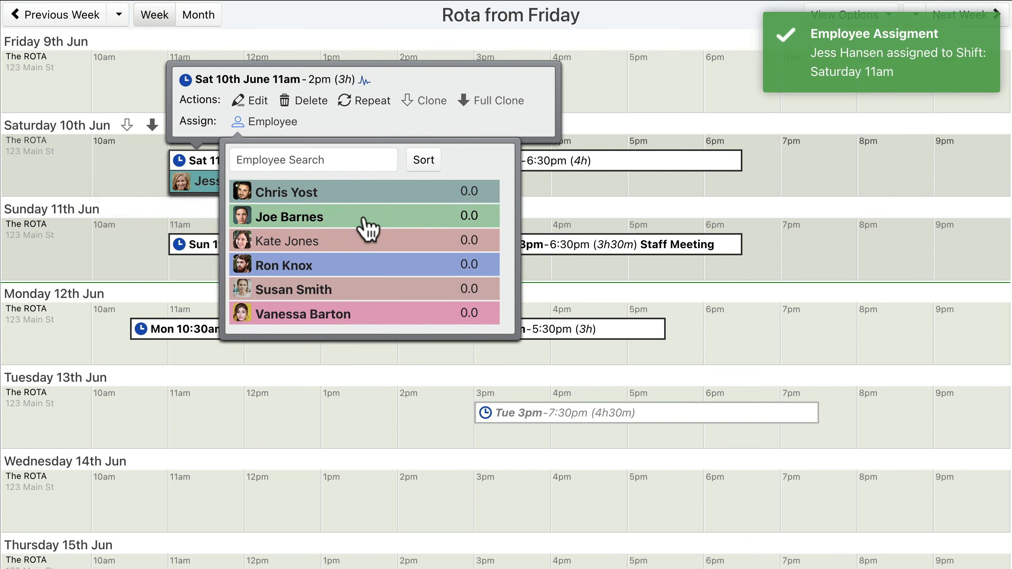
click(365, 267)
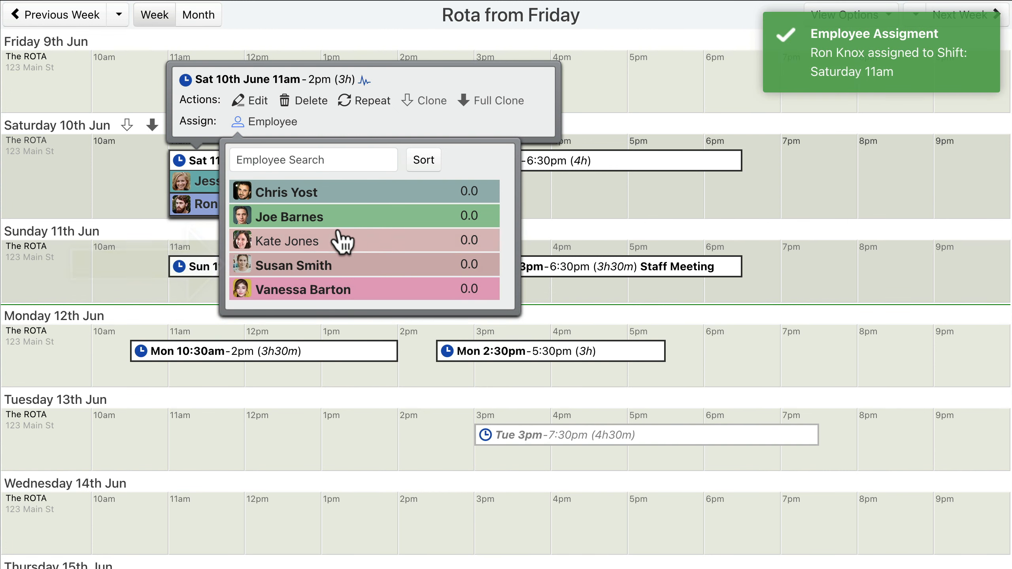
Step: Close the employee list and remove the second assigned employee from the Saturday 11am–2pm shift
click(265, 123)
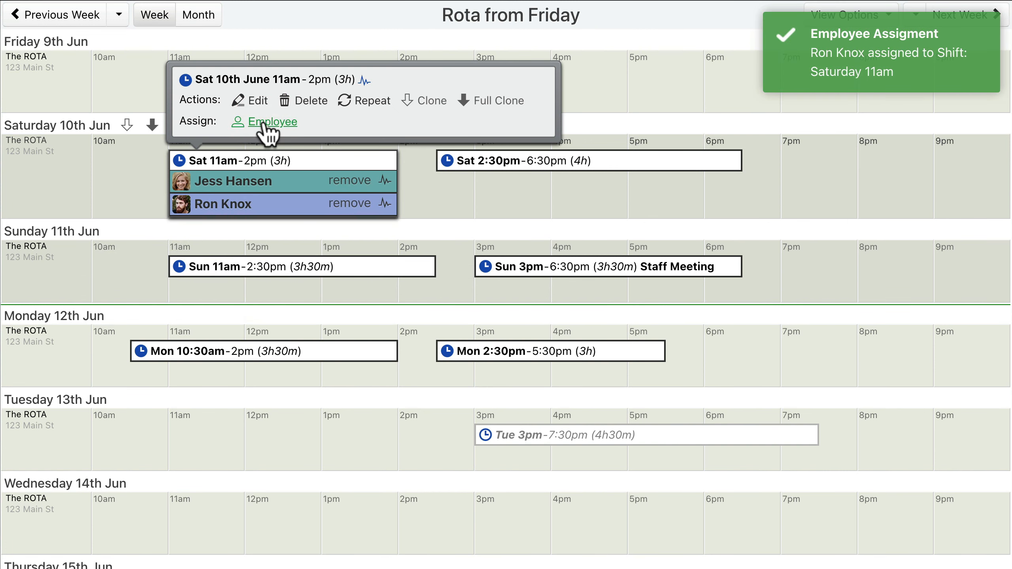
click(349, 206)
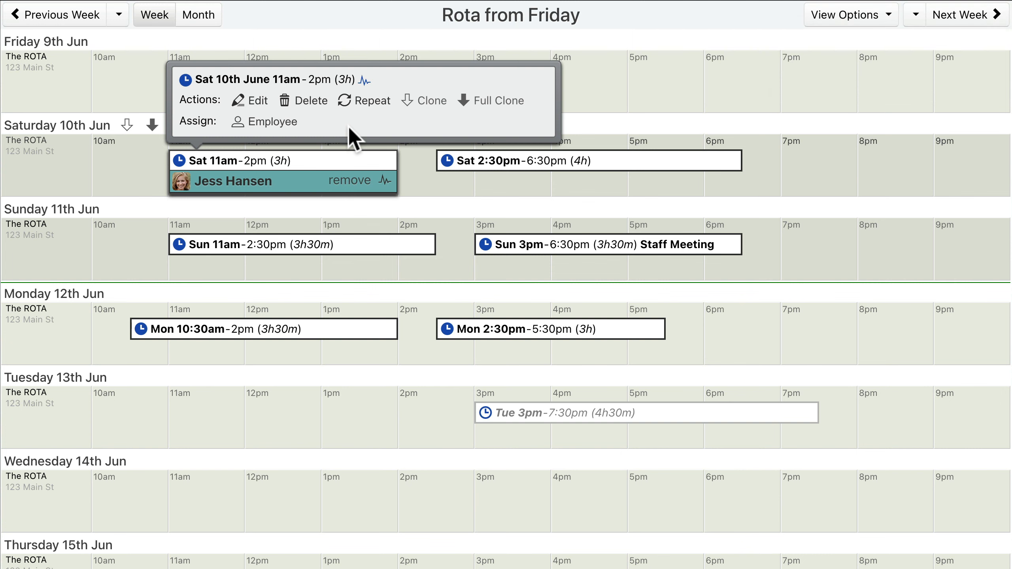
Step: Examine the assignable employees, their scheduled hours and their availability for the Saturday 2:30pm–6:30pm shift
mouse_move(584, 159)
click(533, 123)
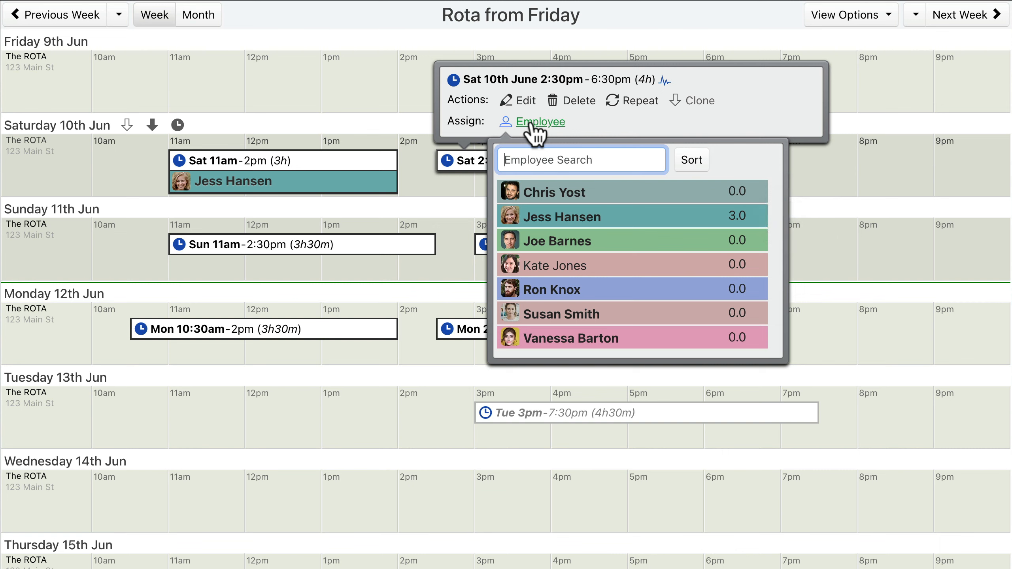
click(531, 123)
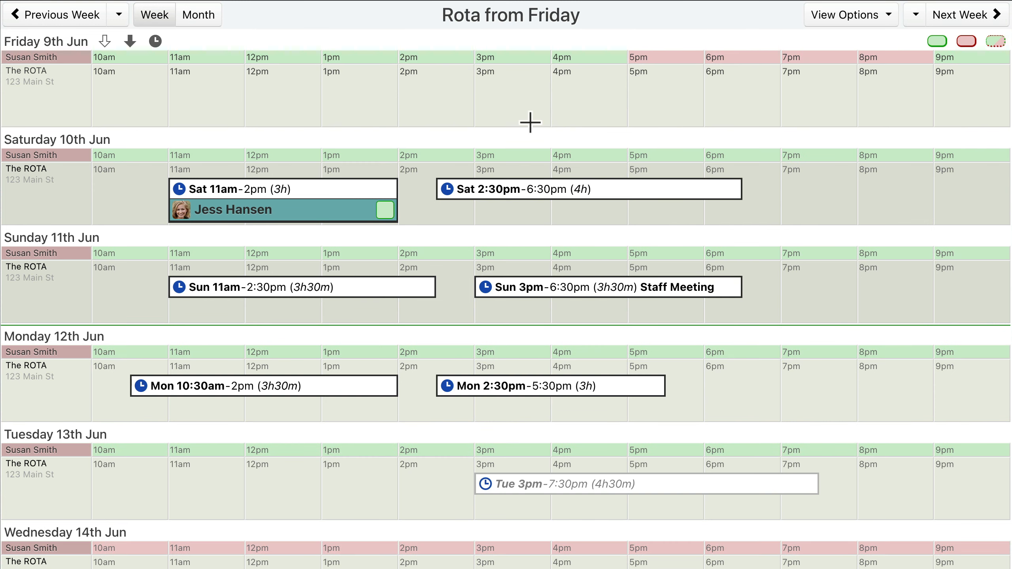
click(590, 189)
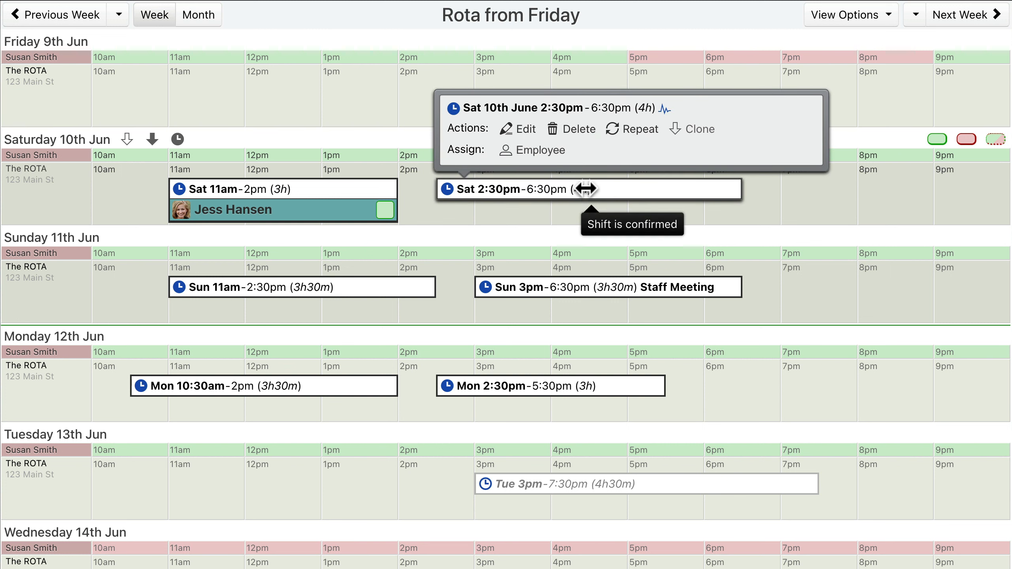
click(536, 150)
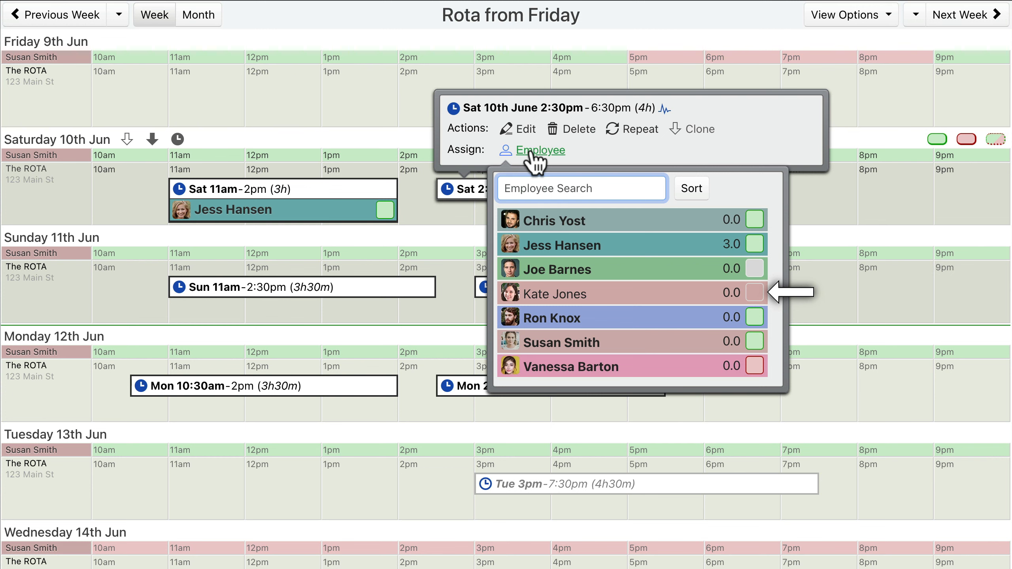
click(532, 153)
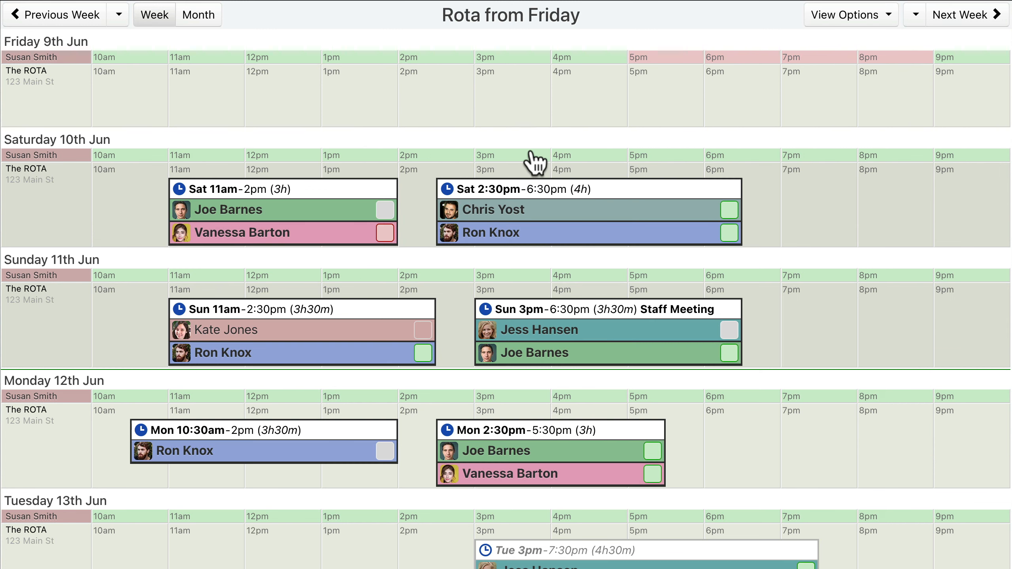
mouse_move(532, 152)
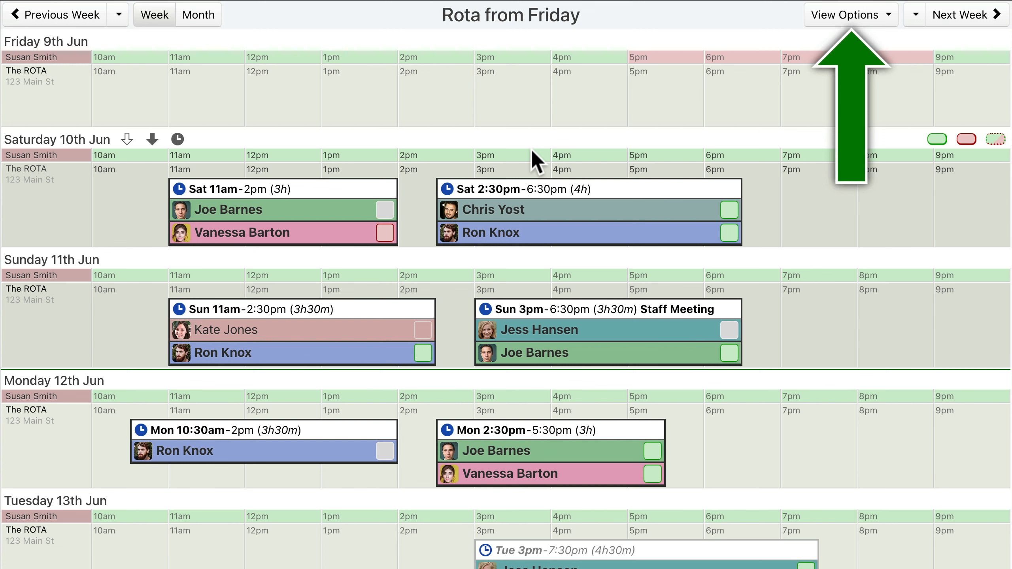
Step: Change the rota's availability row setting to the dynamic availability row
click(849, 17)
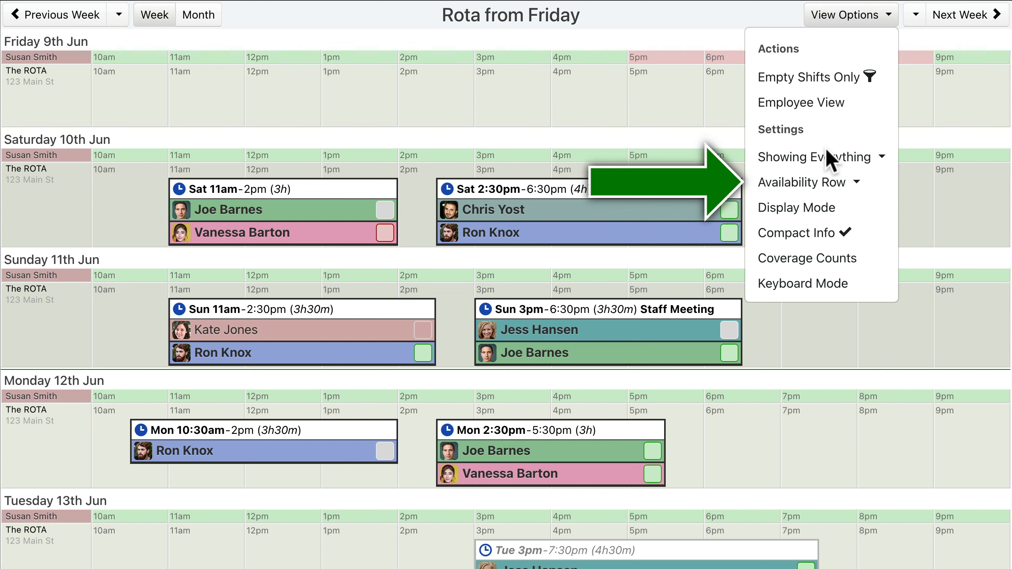
click(821, 187)
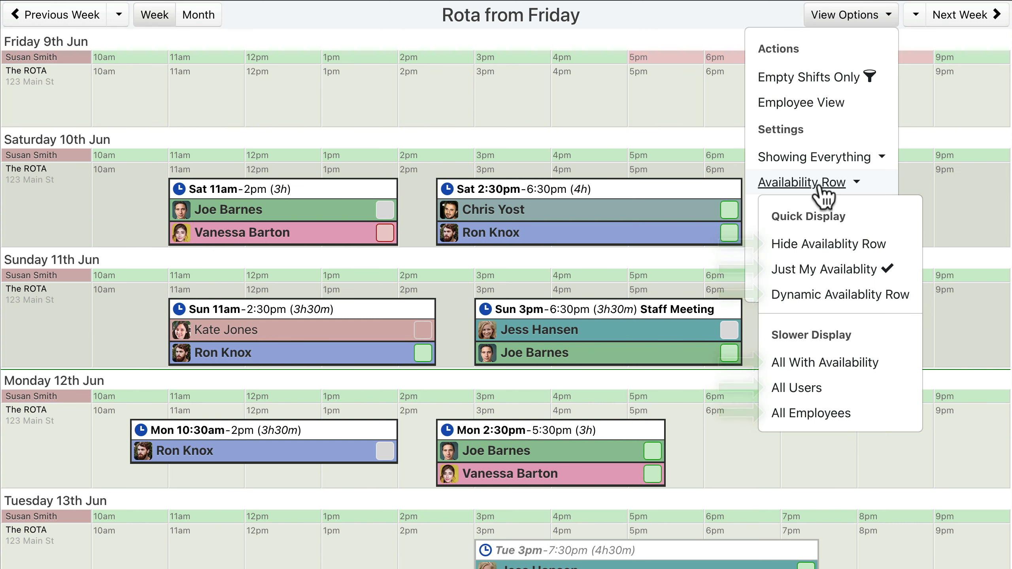
click(829, 244)
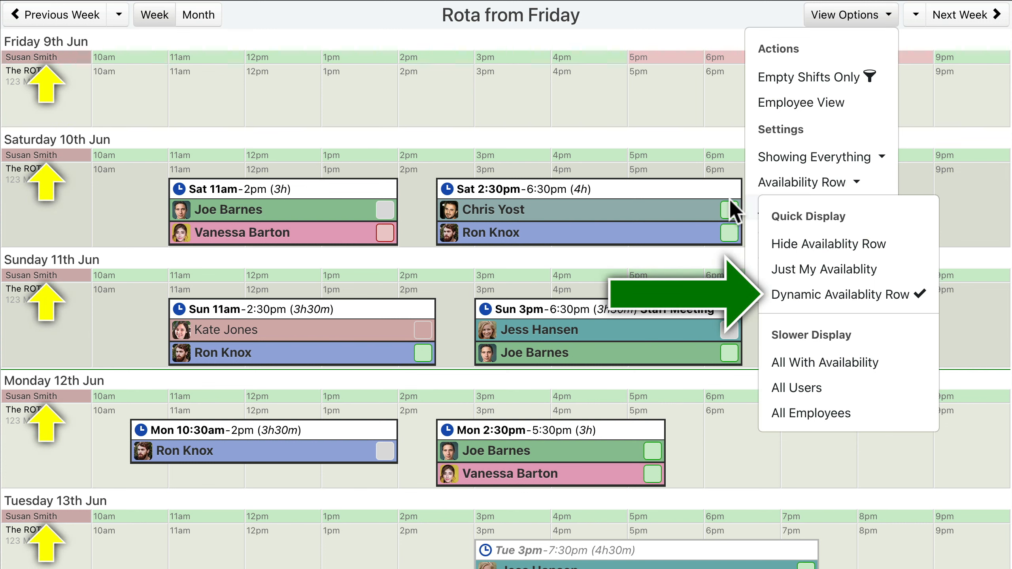
Step: Examine the availability rows of the individual employees assigned to the Saturday, Sunday and Monday shifts
mouse_move(296, 208)
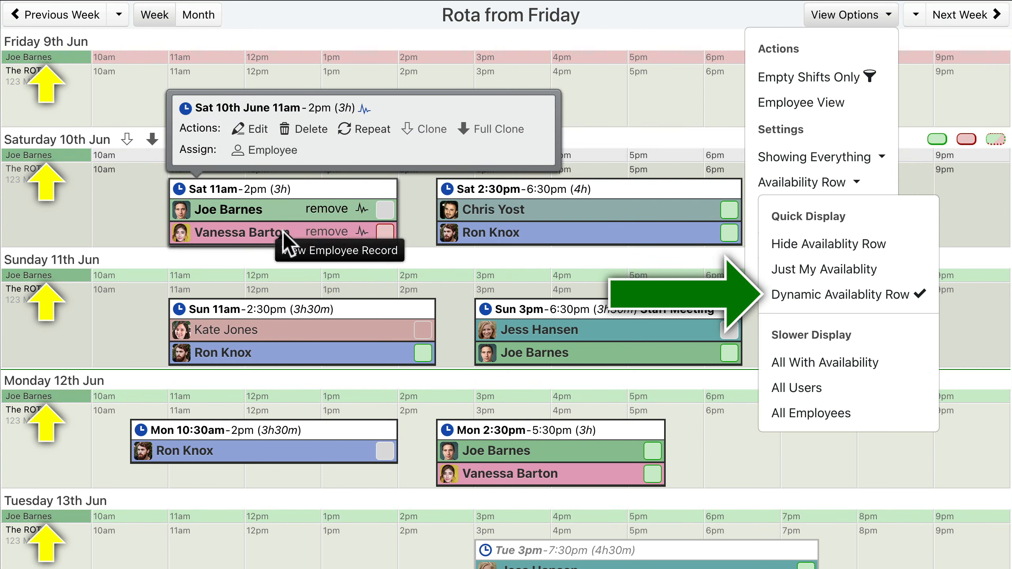
mouse_move(284, 233)
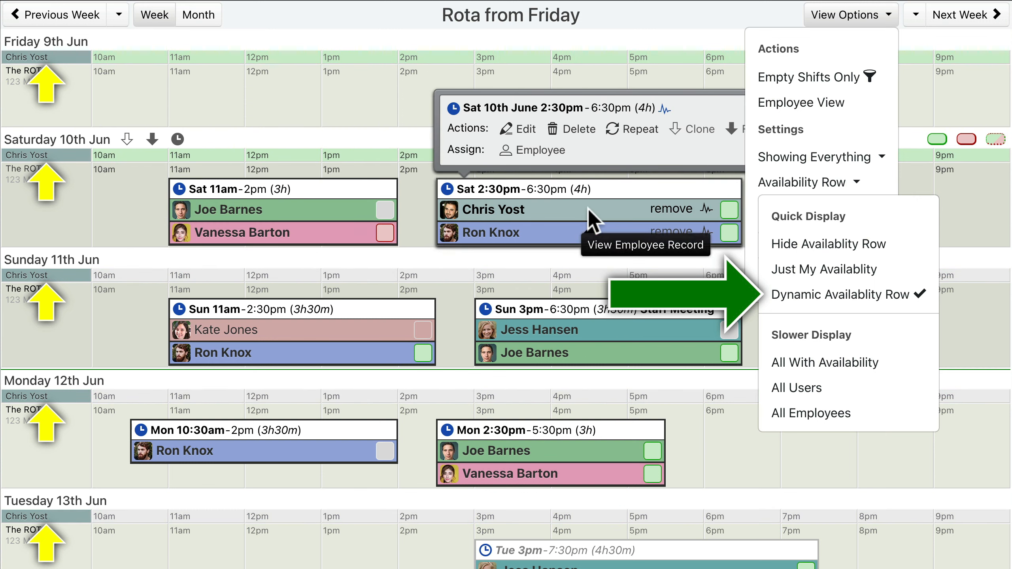
mouse_move(588, 231)
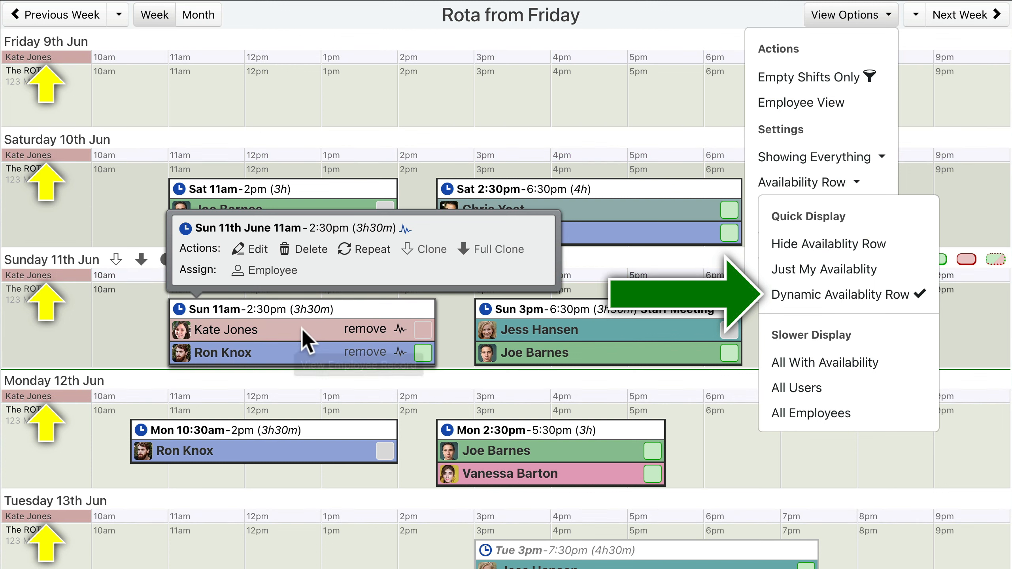
mouse_move(302, 352)
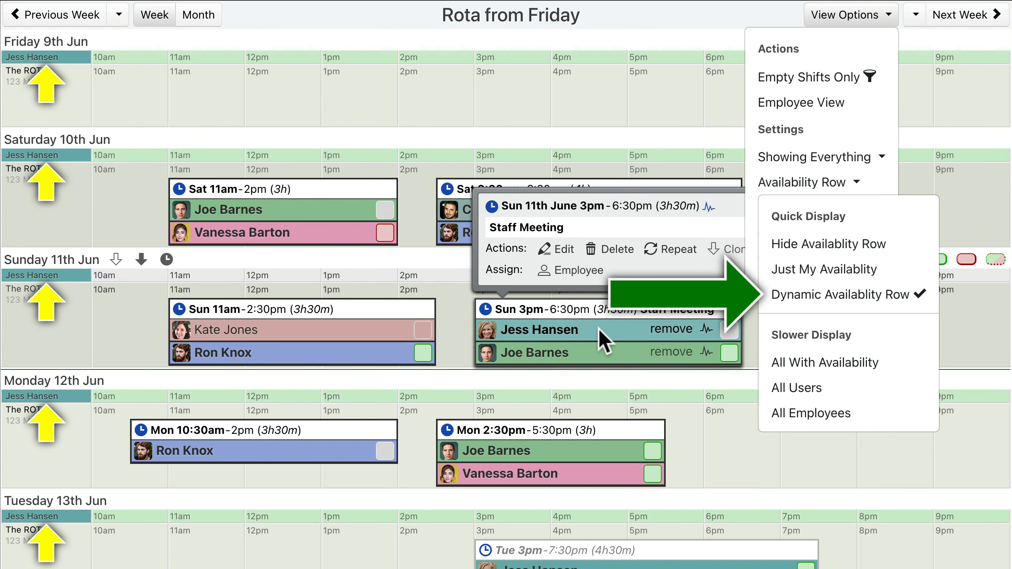
mouse_move(607, 352)
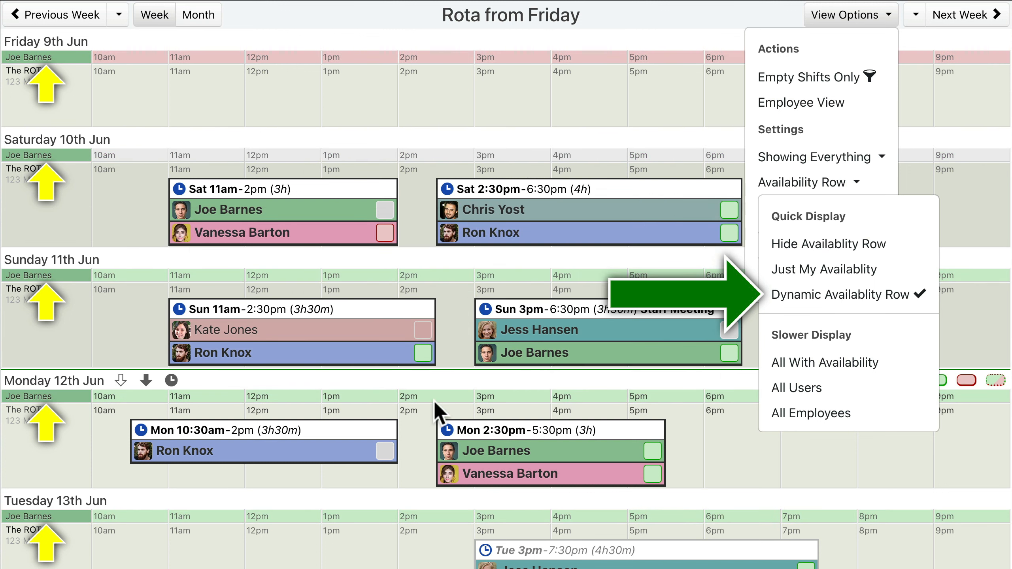
mouse_move(264, 459)
mouse_move(526, 452)
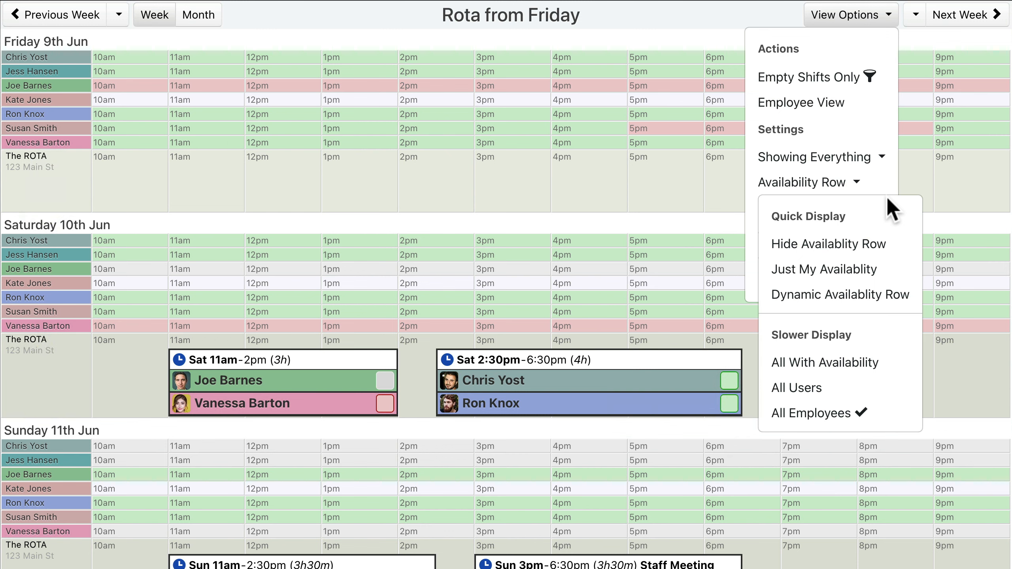
Step: Hide the availability row on the rota and close the view options
click(839, 249)
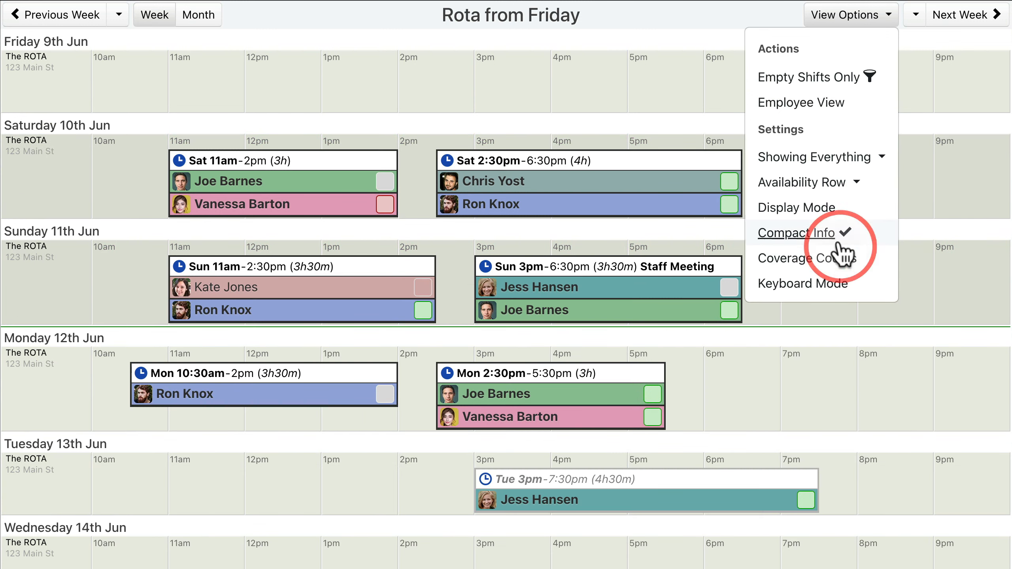
click(854, 20)
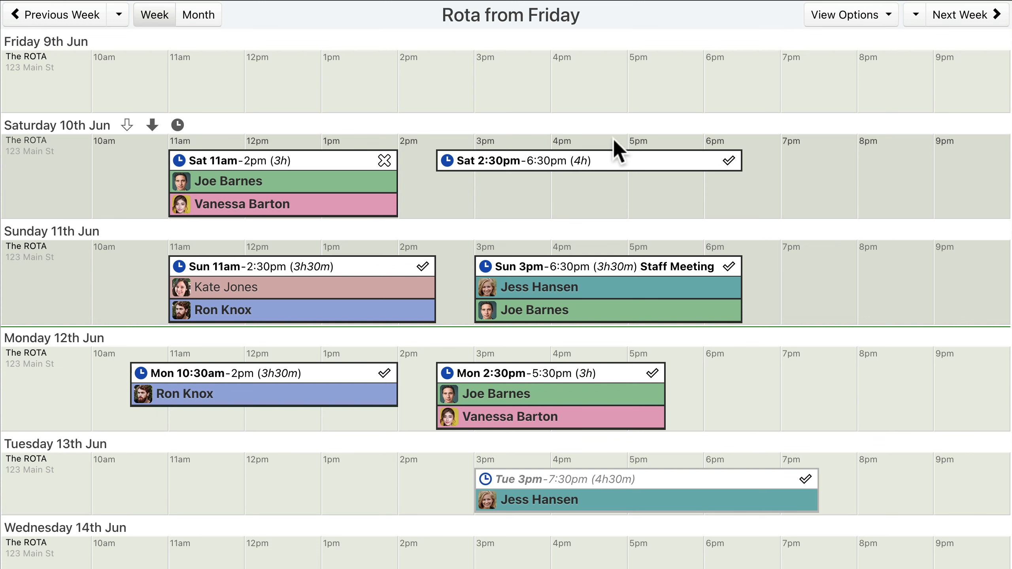
Step: Examine each employee's shift interest and scheduled hours for the Saturday 2:30pm–6:30pm shift
mouse_move(590, 162)
click(536, 122)
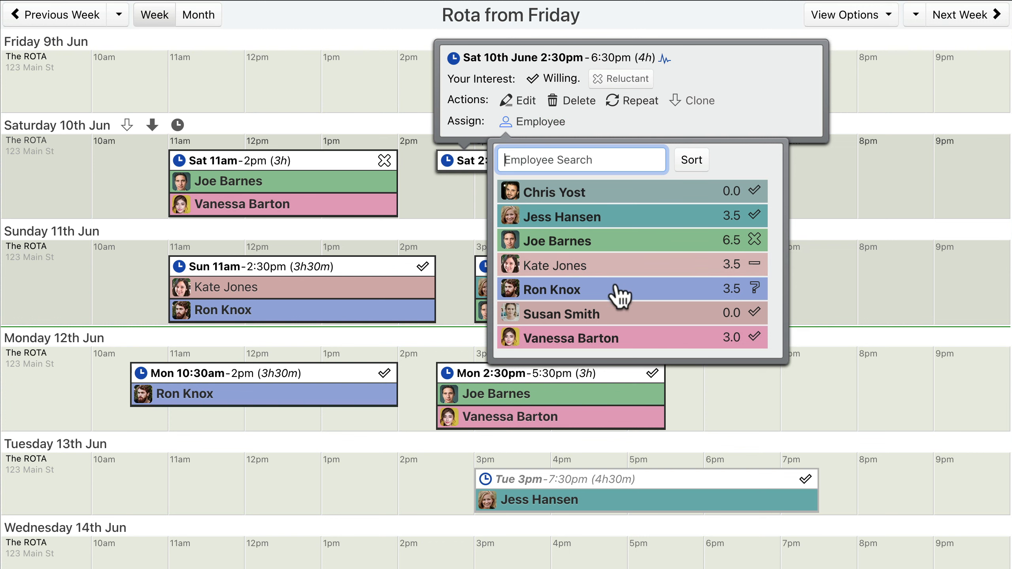
click(633, 316)
click(636, 199)
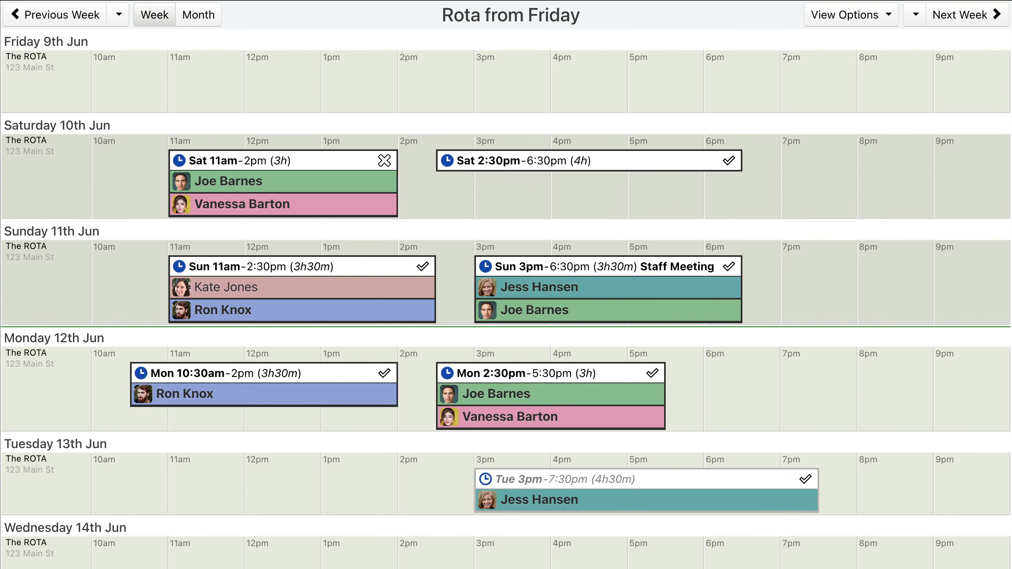
Step: Search the assignable employees of the Saturday 2:30pm–6:30pm shift for "son", then clear the search
click(582, 160)
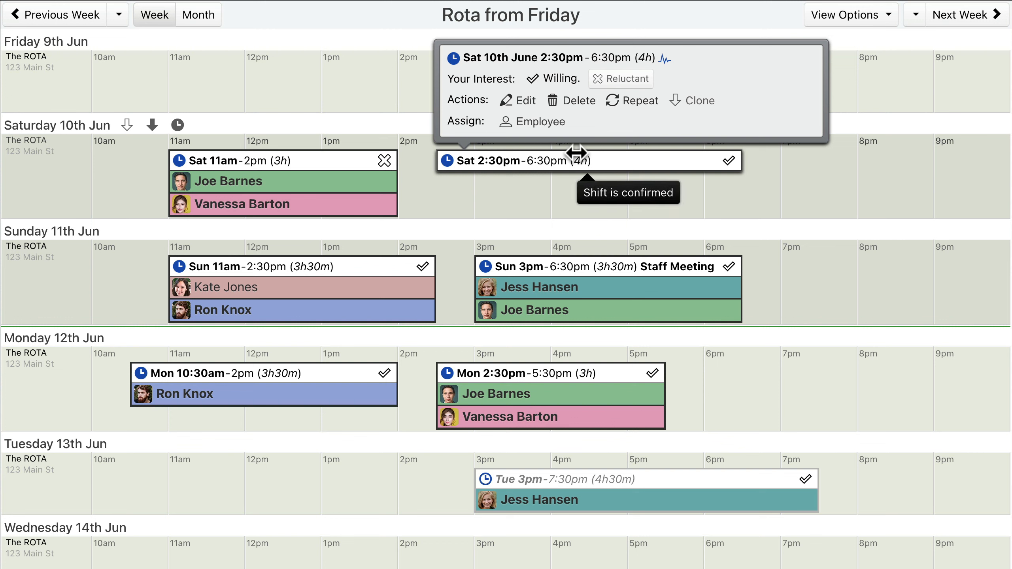
click(534, 122)
click(581, 159)
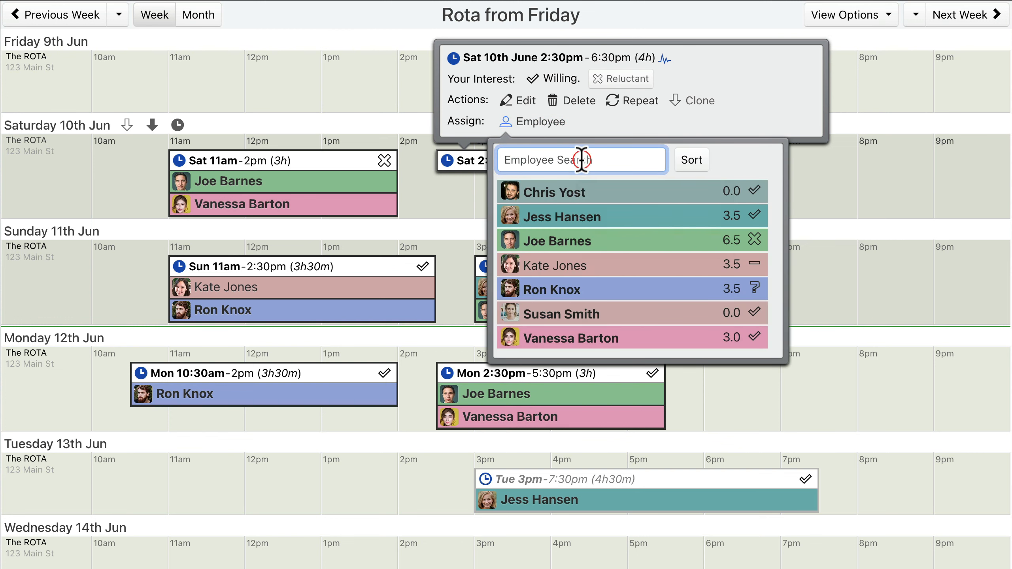
text(s)
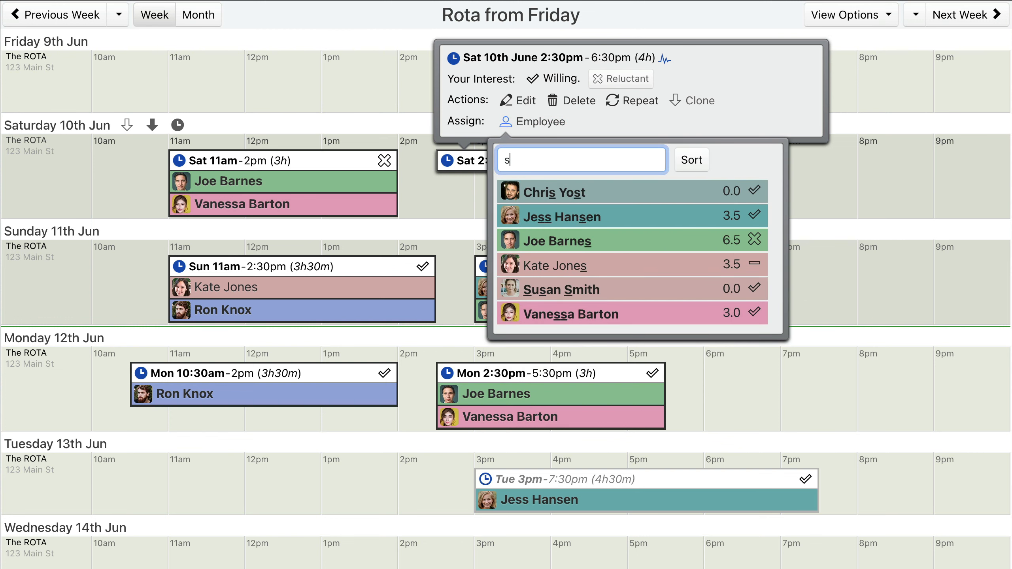
text(on)
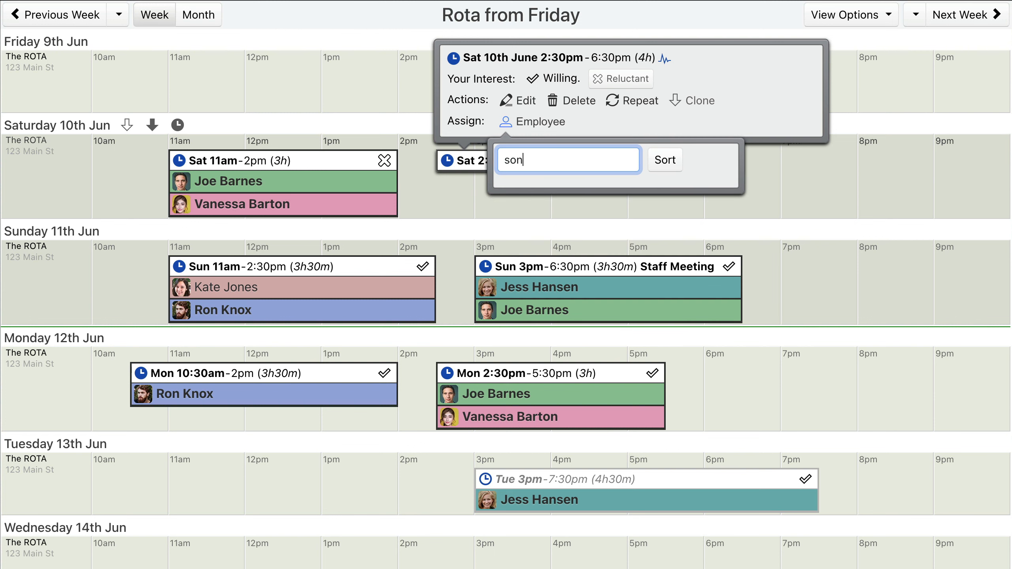
key(BackSpace)
key(BackSpace)
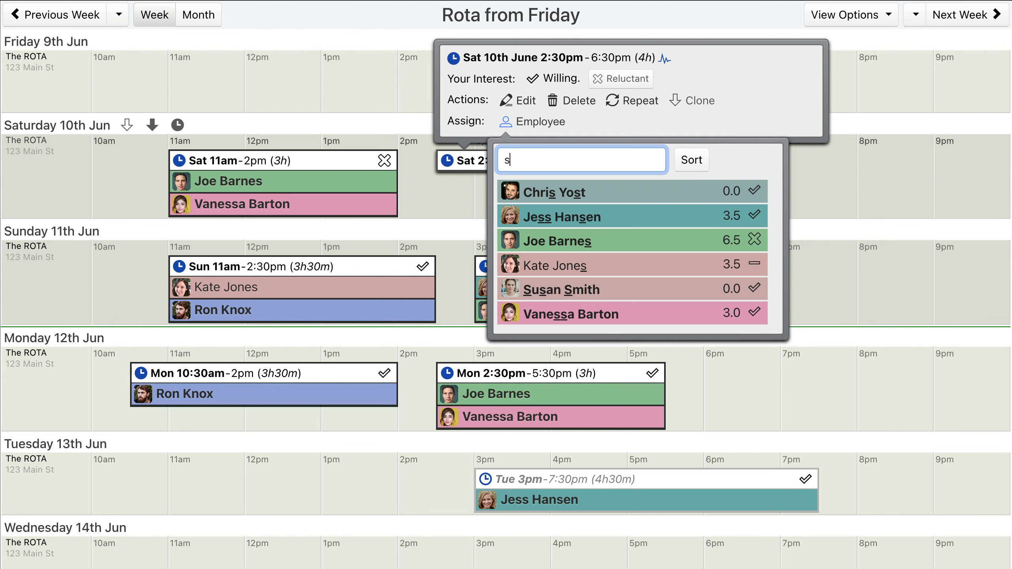
Step: Search the same shift's assignable employees for "bar", clear the search and close the employee list
key(BackSpace)
text(b)
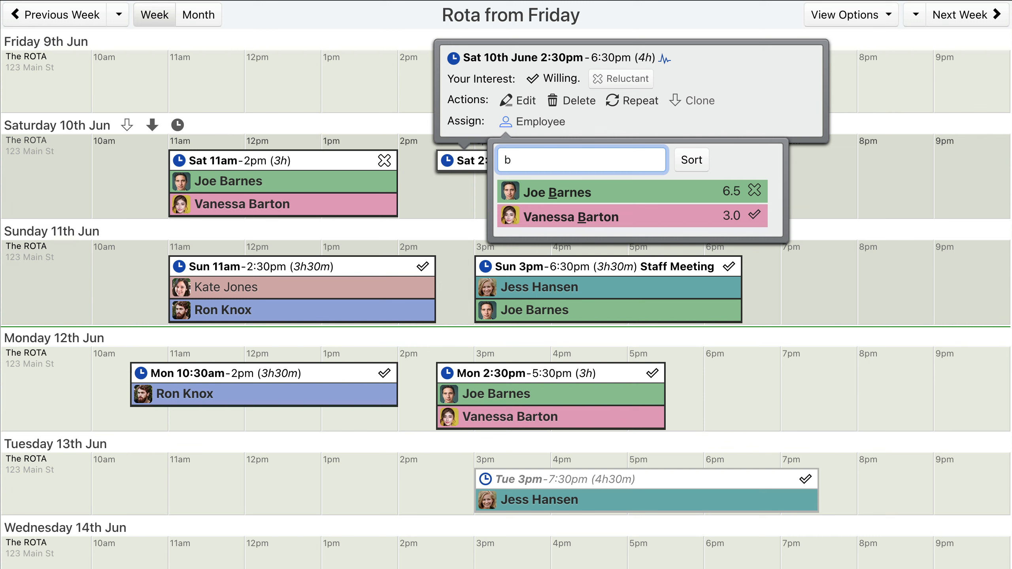
text(ar)
key(BackSpace)
key(BackSpace)
key(BackSpace)
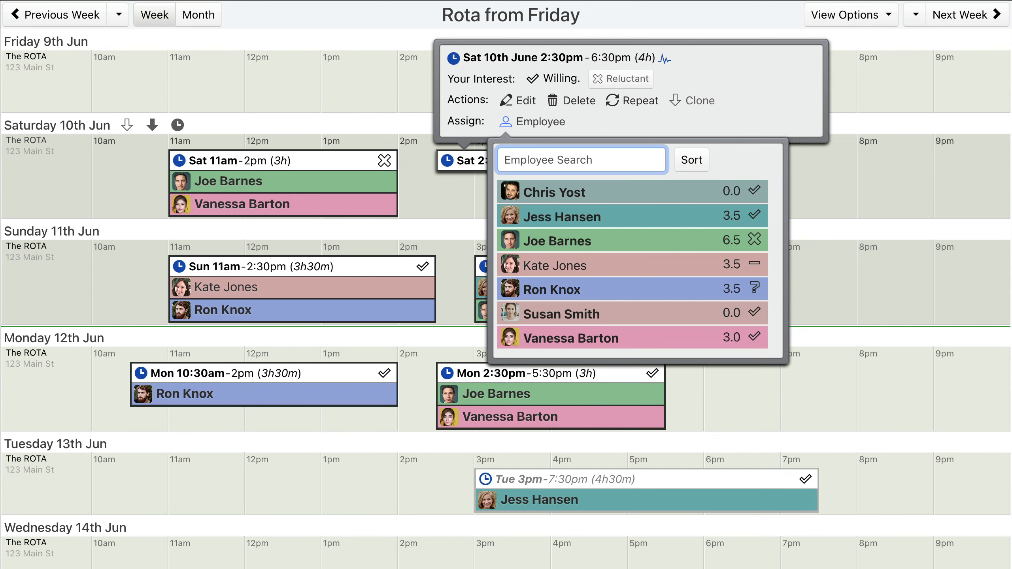
click(531, 123)
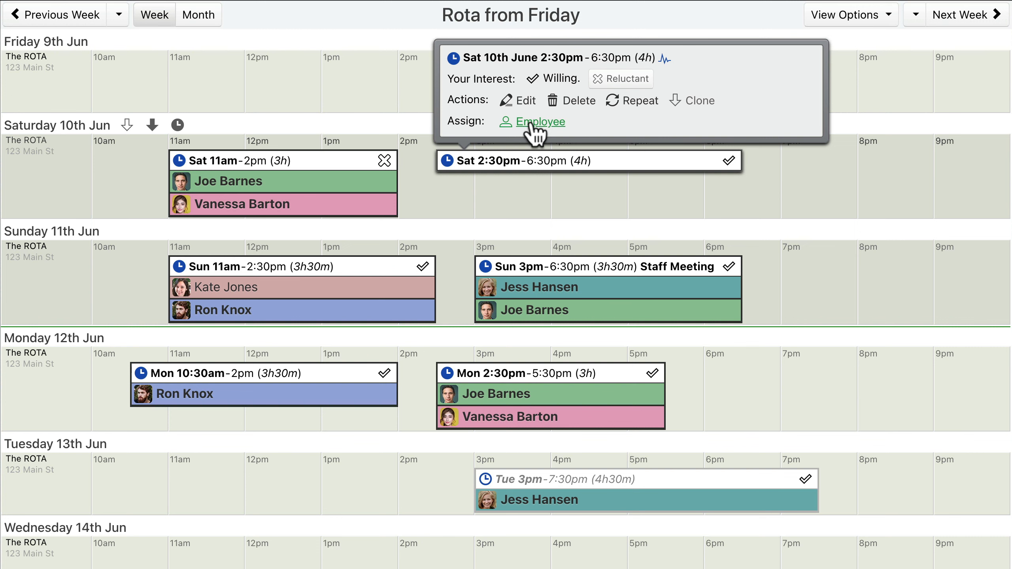
Step: List the assignable employees for the Saturday 2:30pm–6:30pm shift and sort them by last name, then by hours
click(531, 122)
click(590, 161)
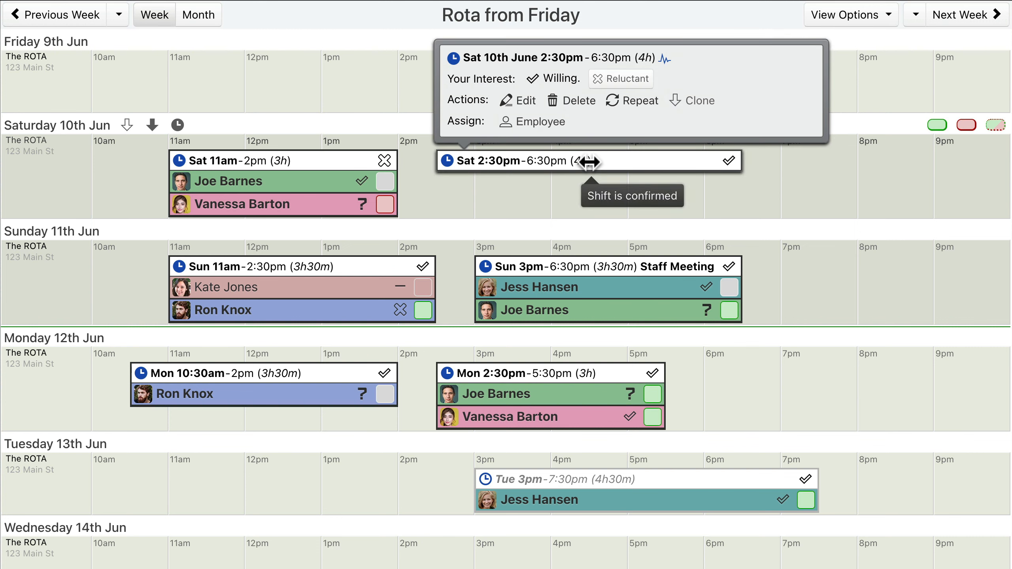
click(538, 122)
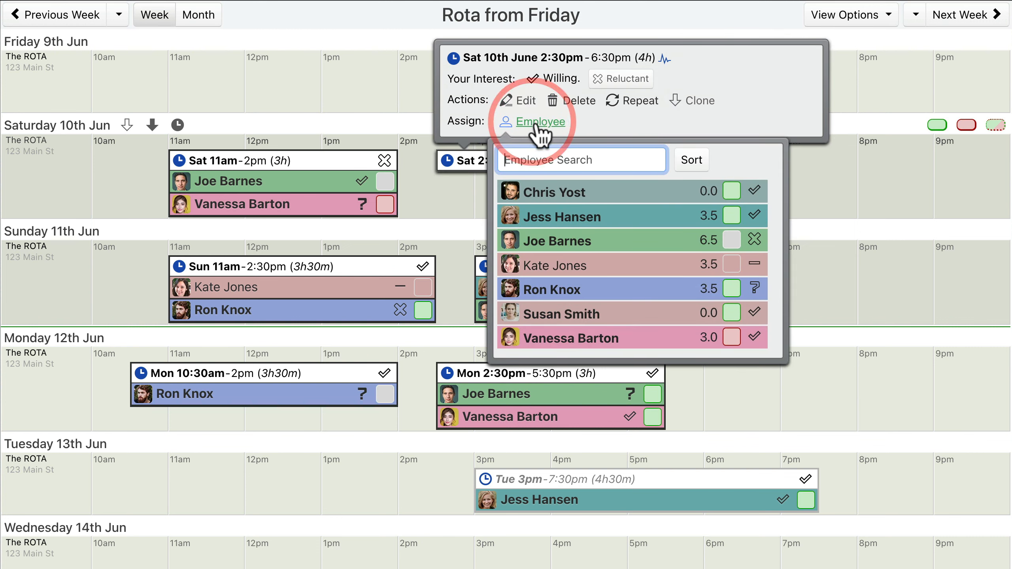
click(692, 160)
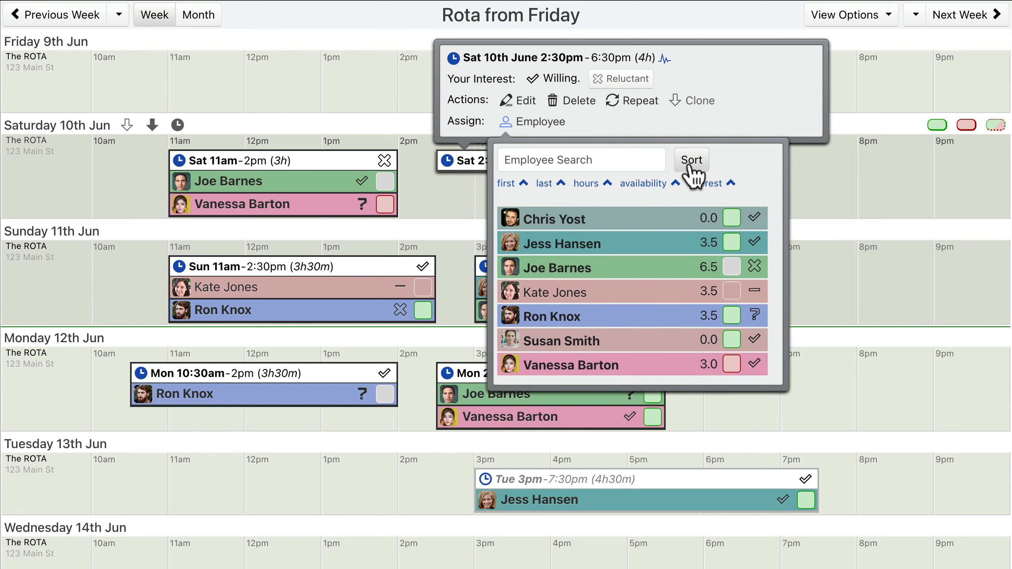
click(544, 185)
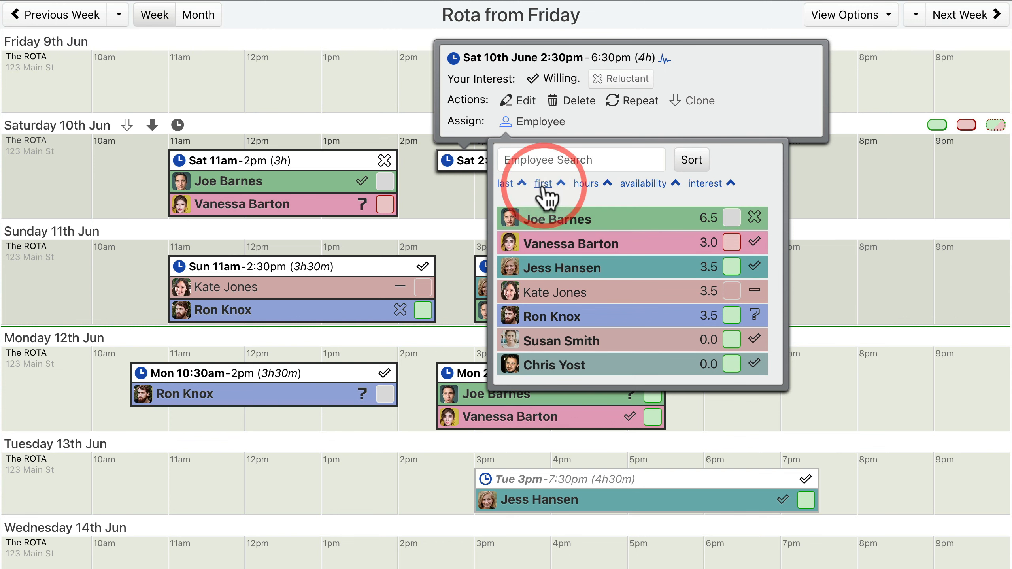
click(587, 186)
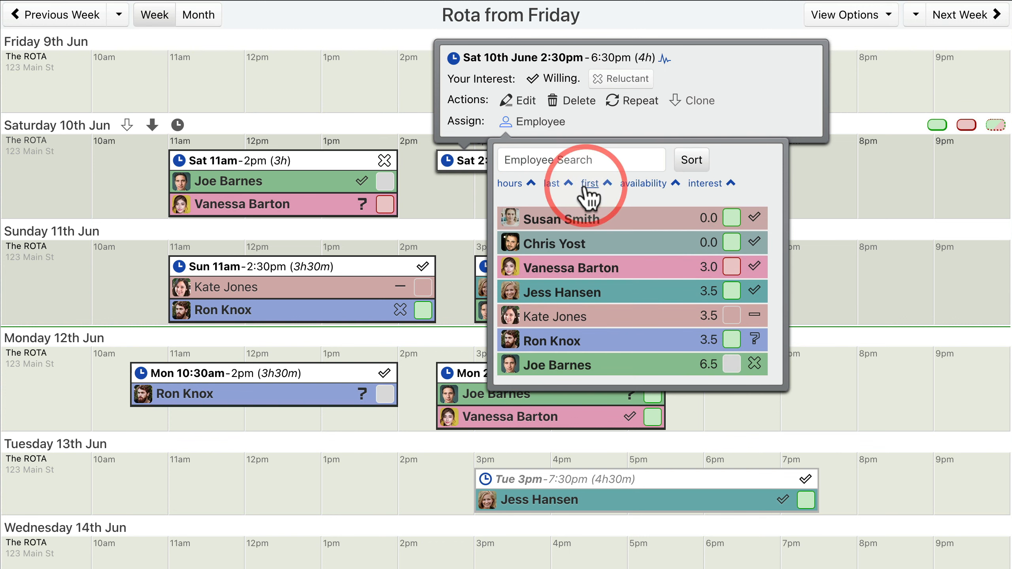
click(531, 185)
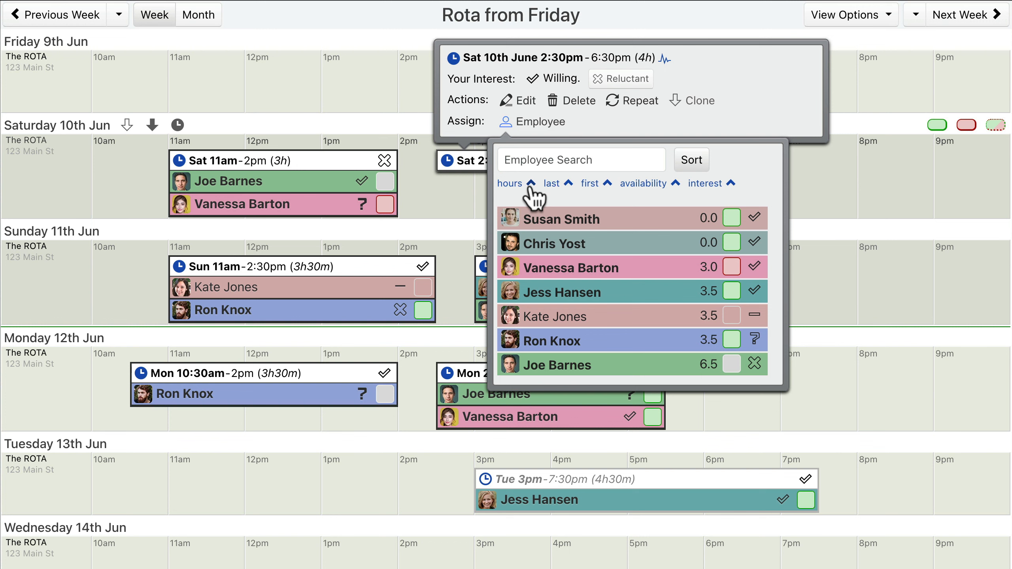
Step: Re-sort the shift's assignable employees by last name, interest, hours and finally availability, making availability the primary sort criterion
click(553, 187)
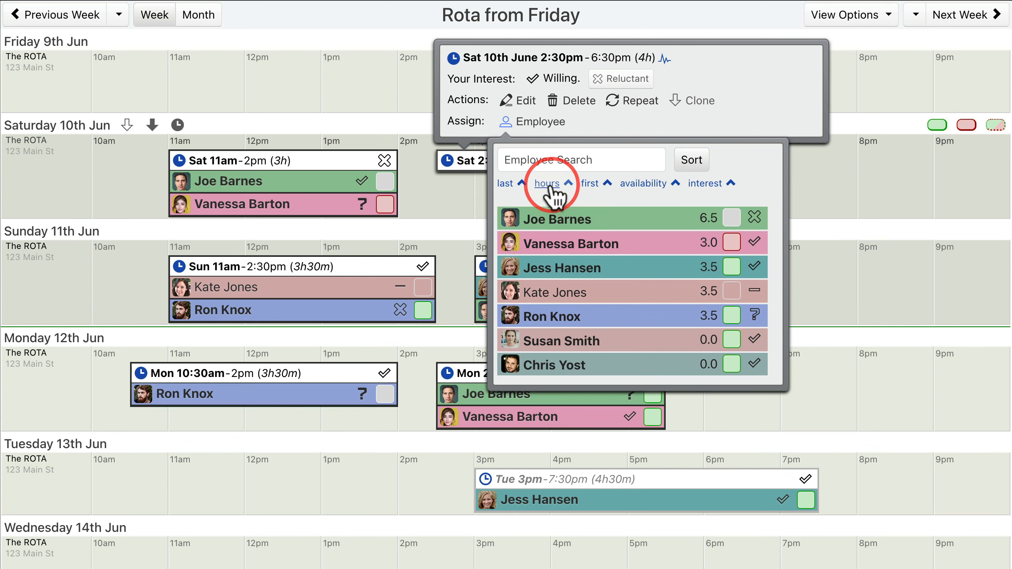
click(705, 184)
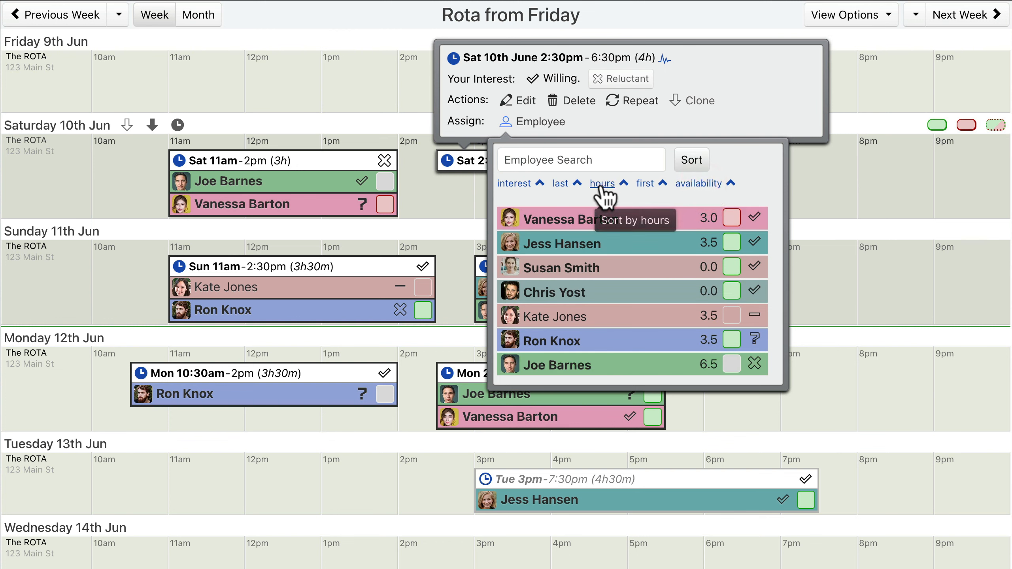
click(606, 185)
click(697, 184)
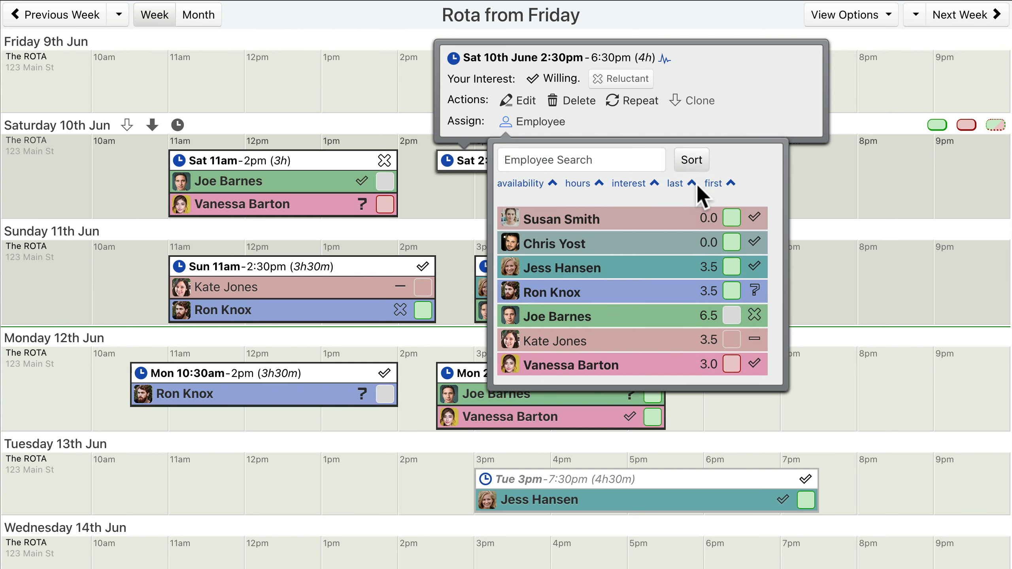
Step: Assign the first employee in the sorted list to the Saturday 2:30pm–6:30pm shift and close the employee list
click(638, 224)
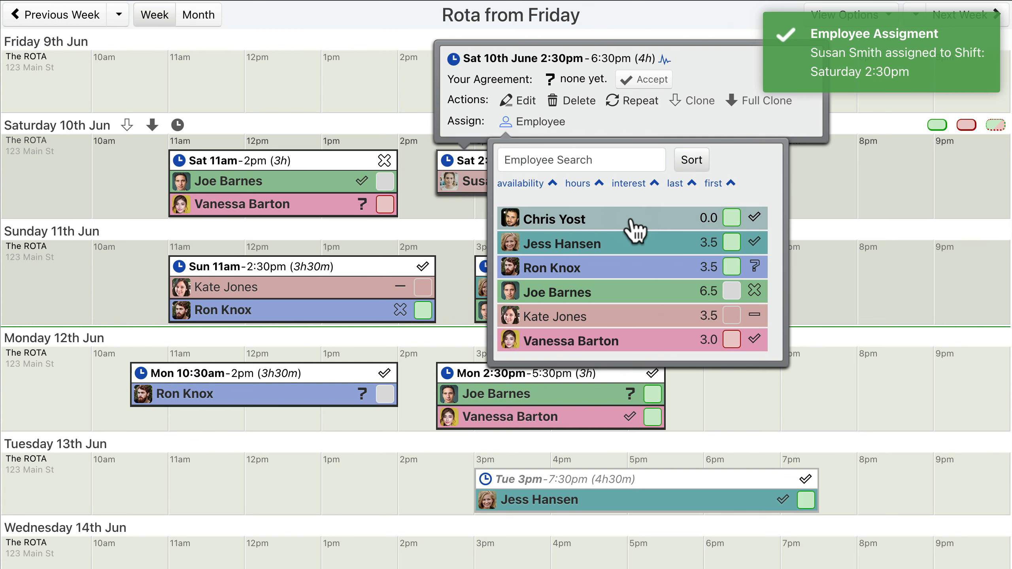
click(693, 163)
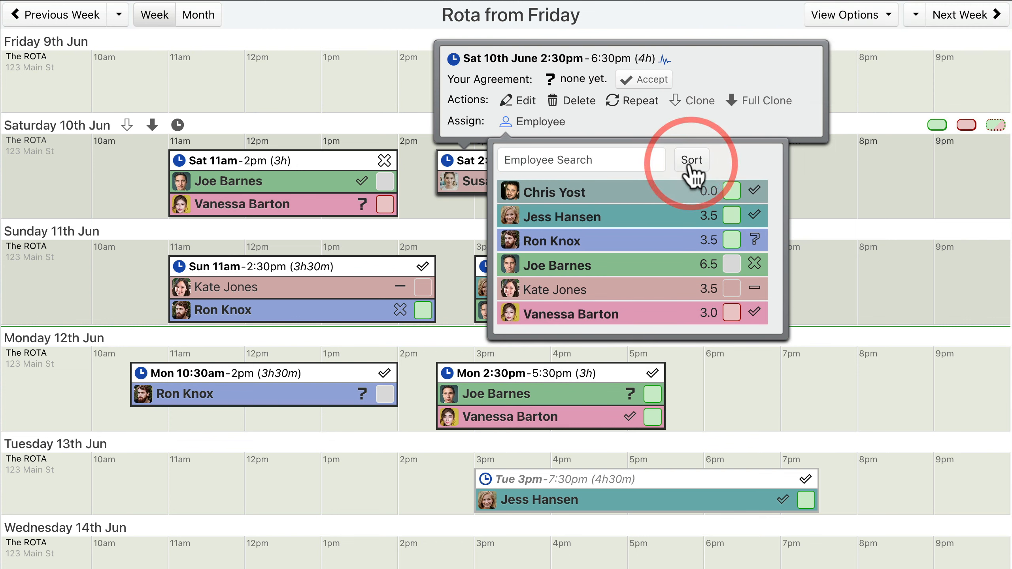
click(532, 123)
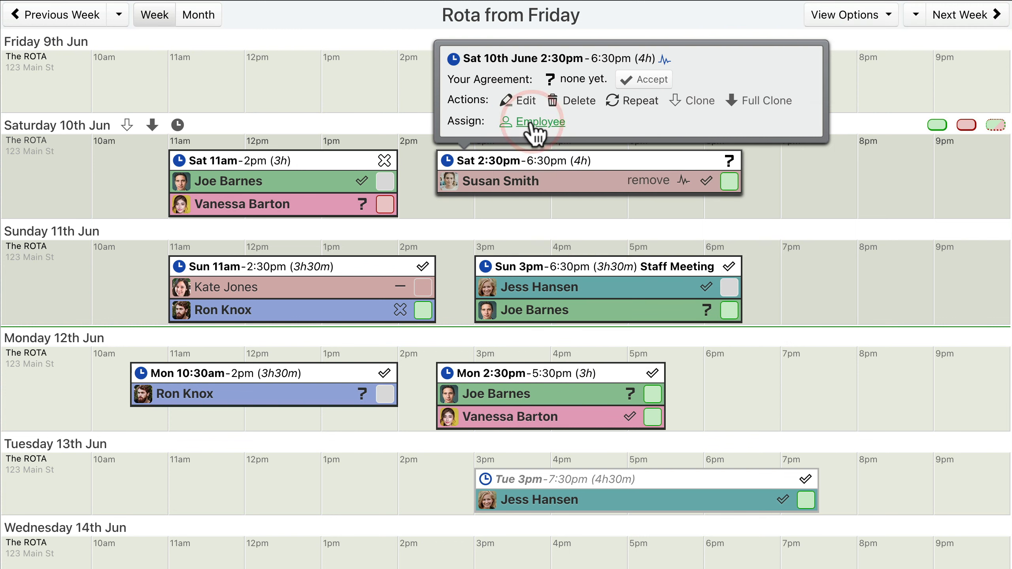
Step: Examine the business's resource and client lists, then return to the rota
scroll(530, 121, up, 5)
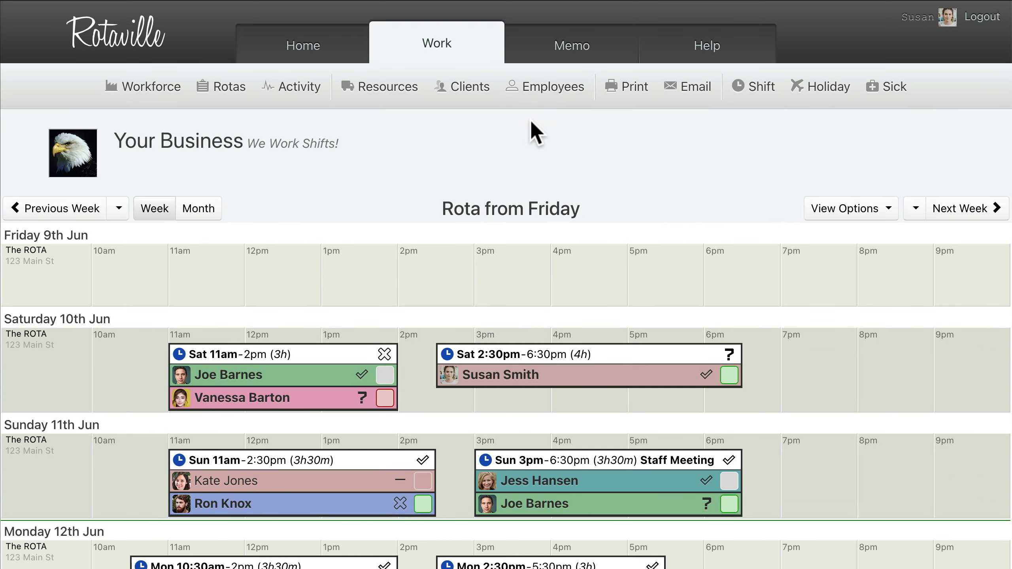
click(380, 89)
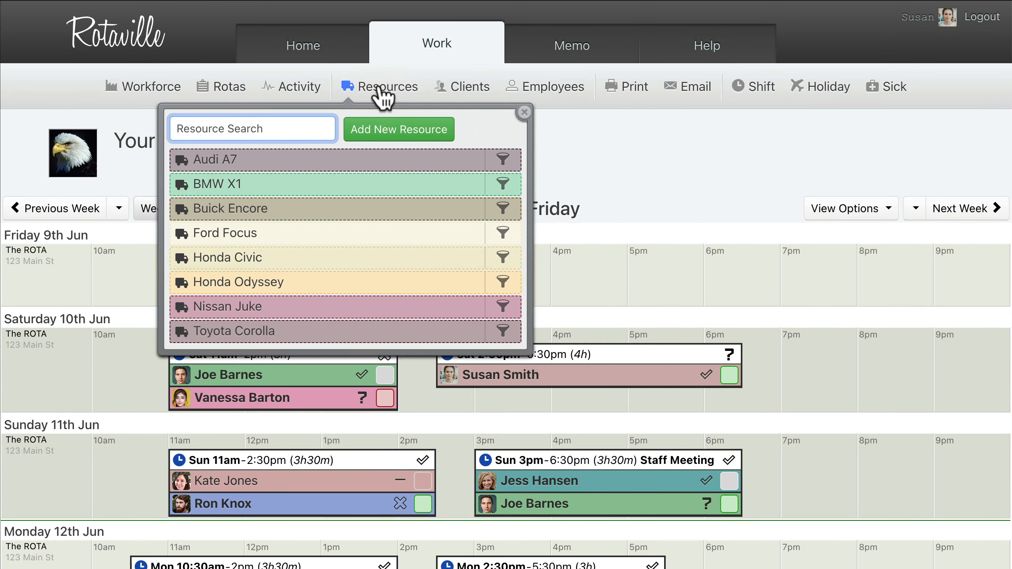
click(465, 96)
scroll(463, 94, down, 5)
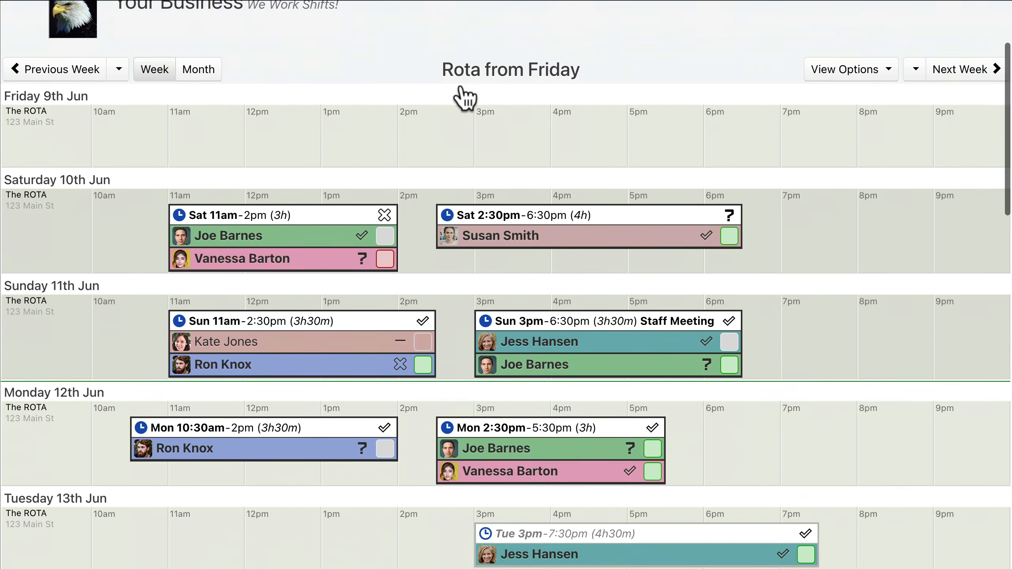
Step: Assign the Buick Encore resource and the fifth listed client to the Saturday 2:30pm–6:30pm shift
click(582, 160)
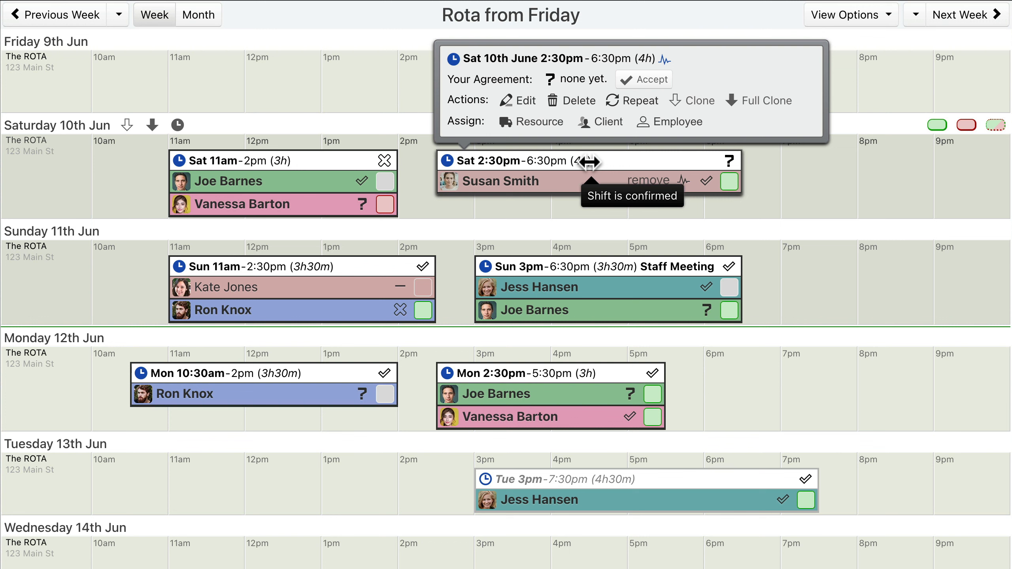
click(535, 123)
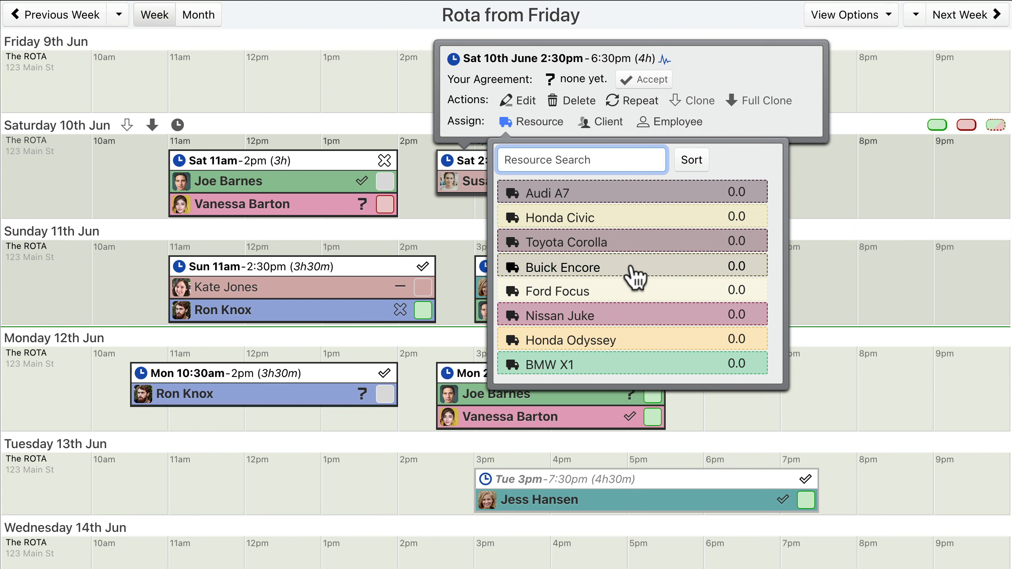
click(636, 278)
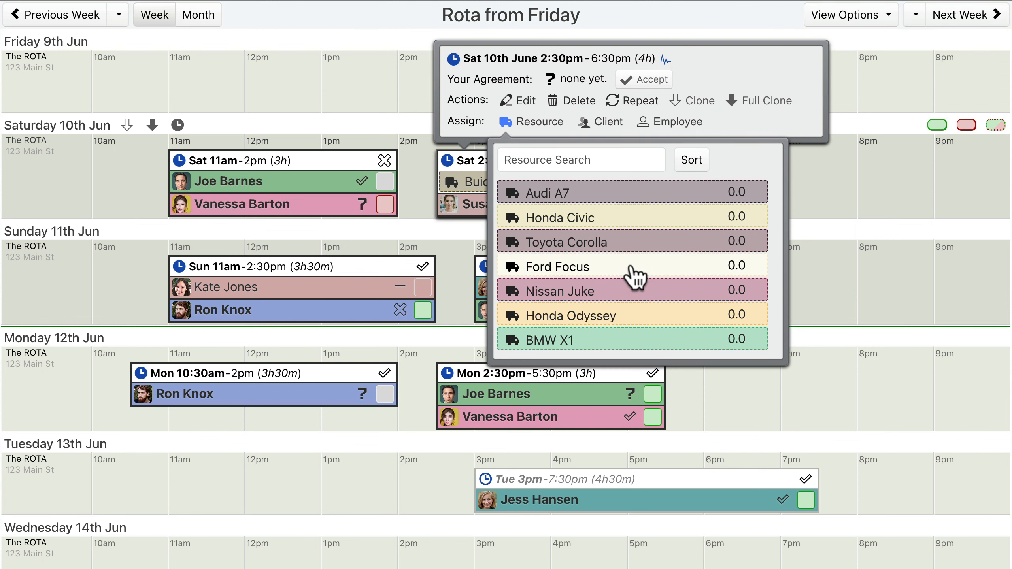
click(600, 124)
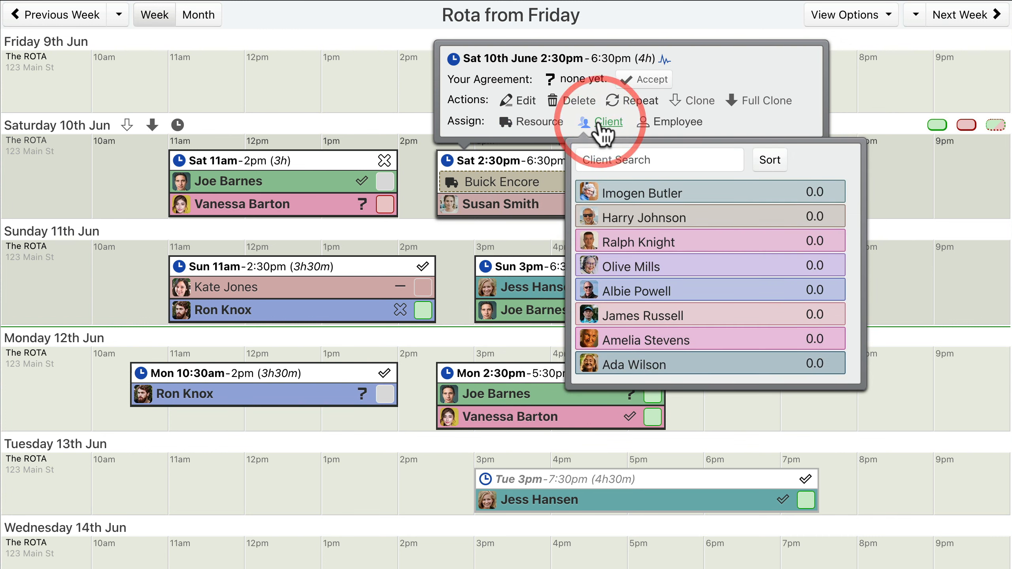
click(713, 291)
click(601, 124)
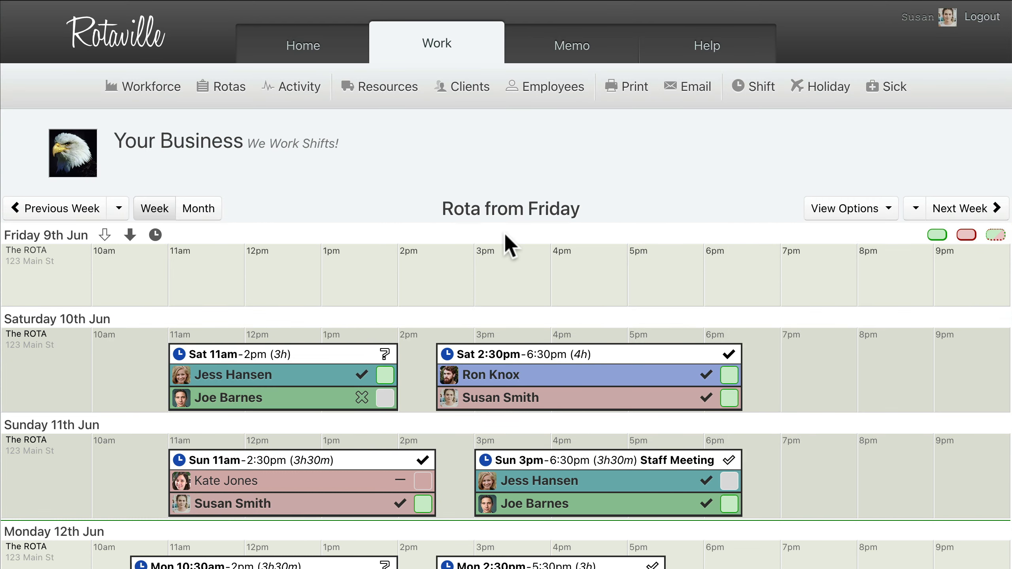
Step: View only the third listed employee's shifts on the rota, then clear the employee filter
click(547, 87)
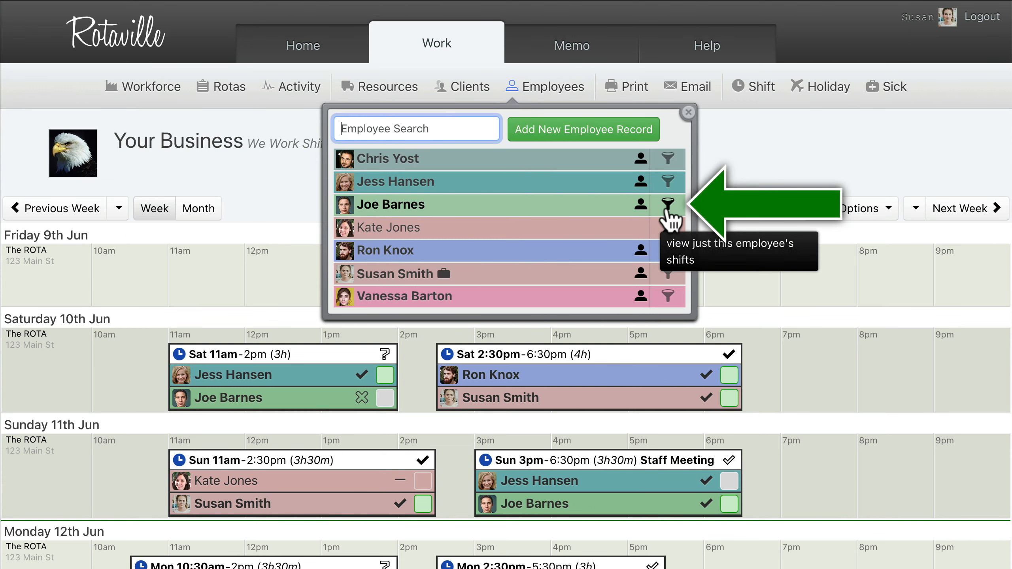
click(669, 210)
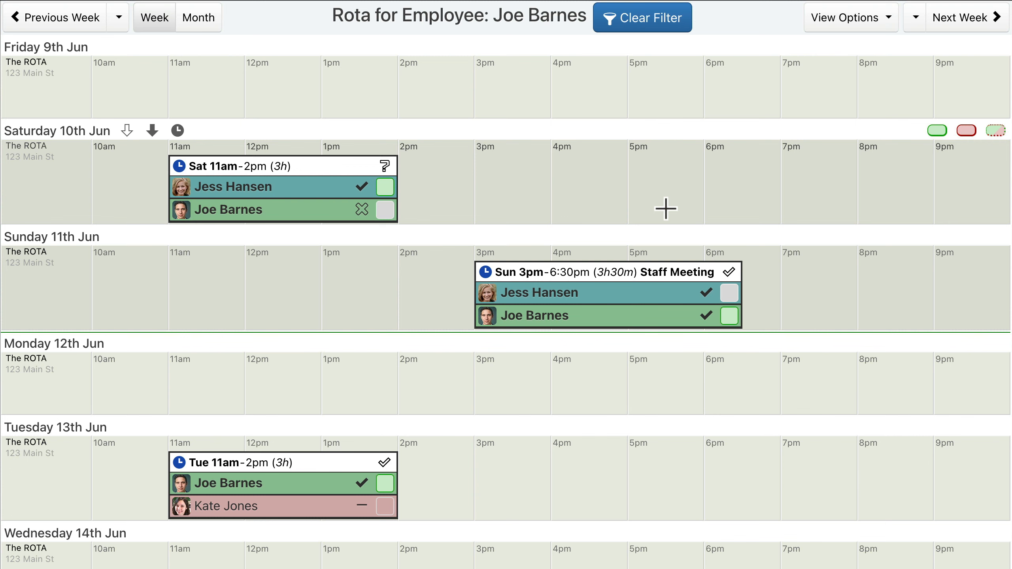
click(644, 29)
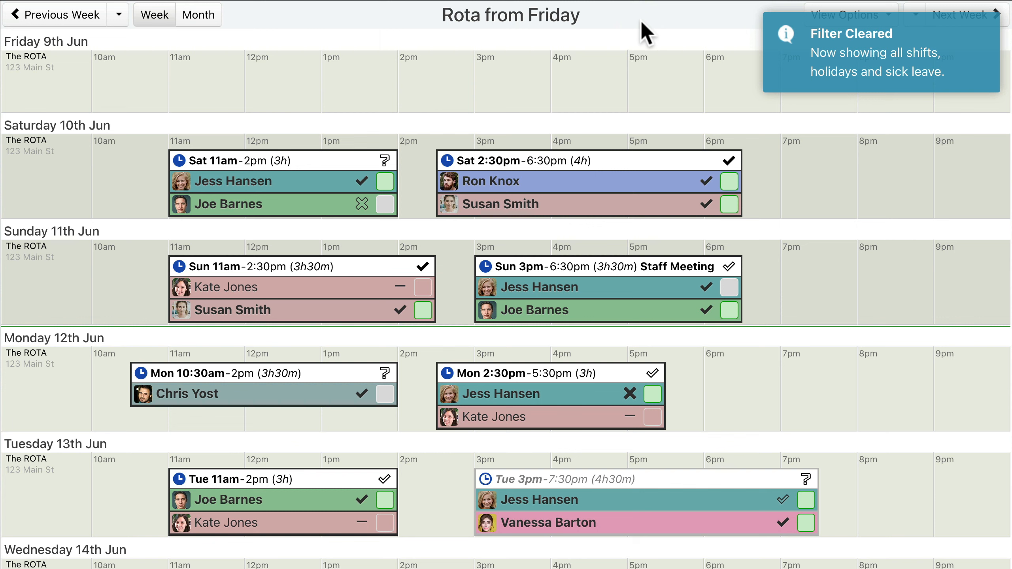
Step: Create a Friday 9th June 11am–3pm shift with the rota temporarily filtered to the first employee on the Saturday 11am–2pm shift
mouse_move(304, 172)
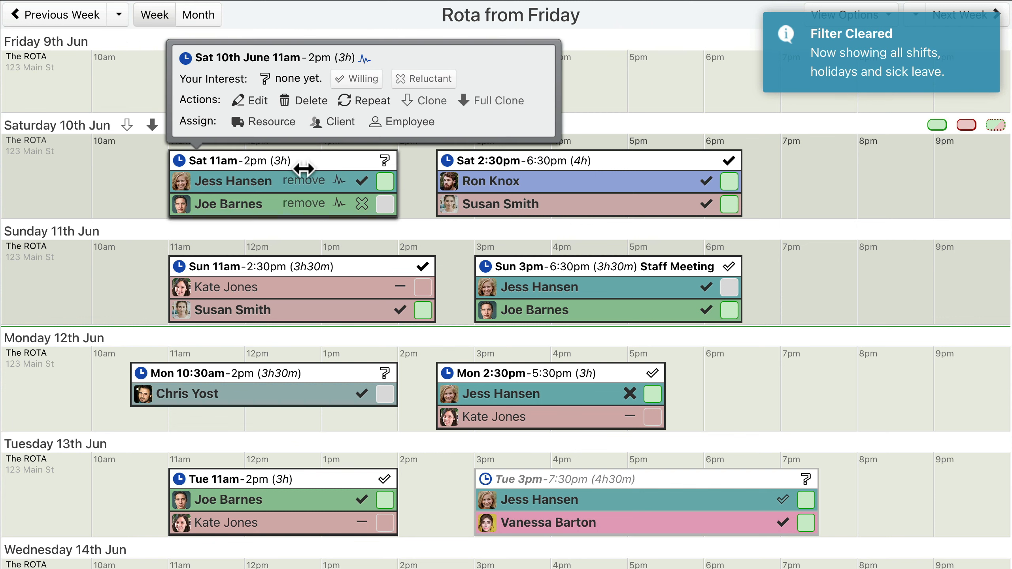
click(272, 182)
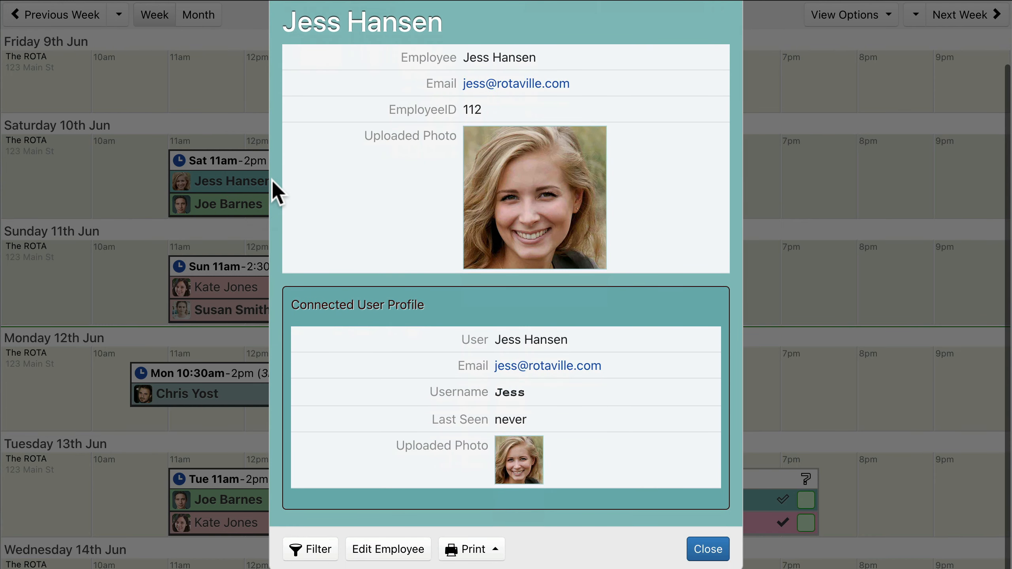
click(313, 551)
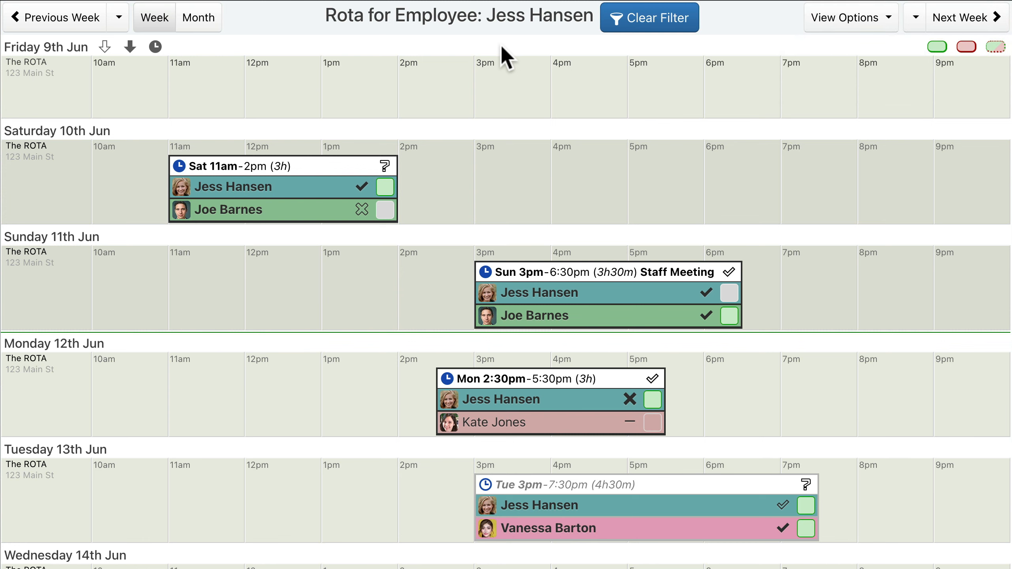
drag(168, 87, 473, 86)
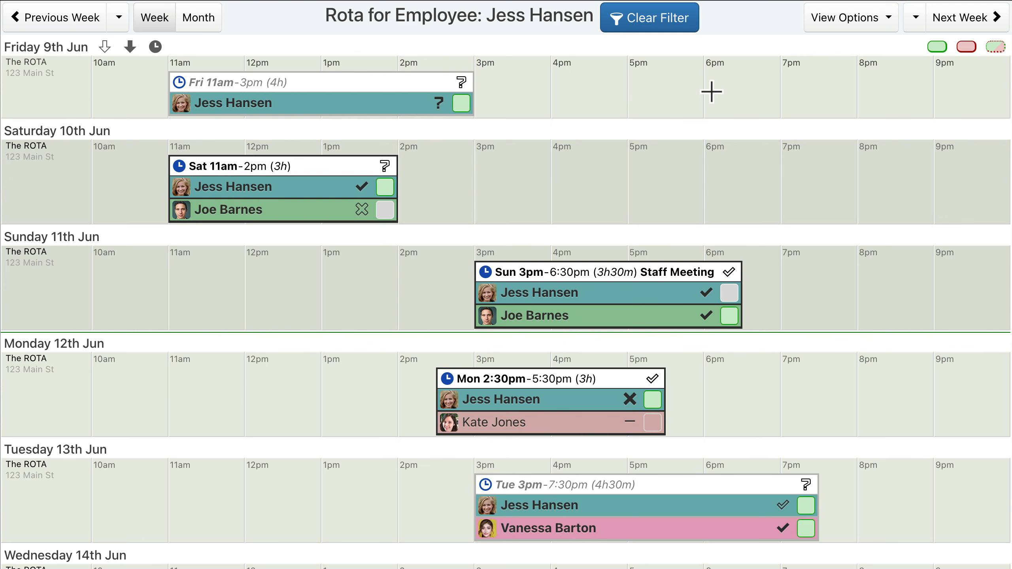
click(649, 21)
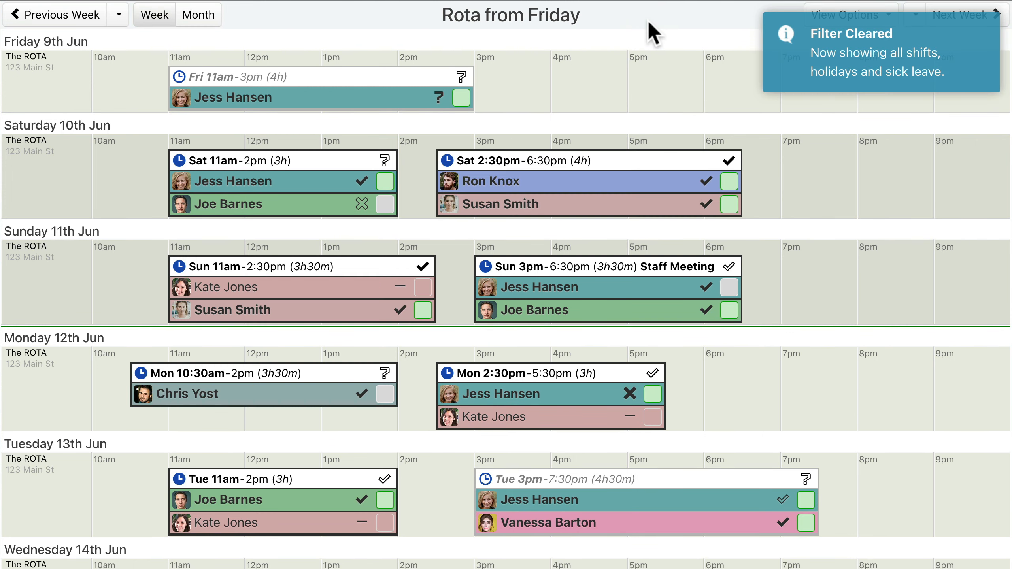